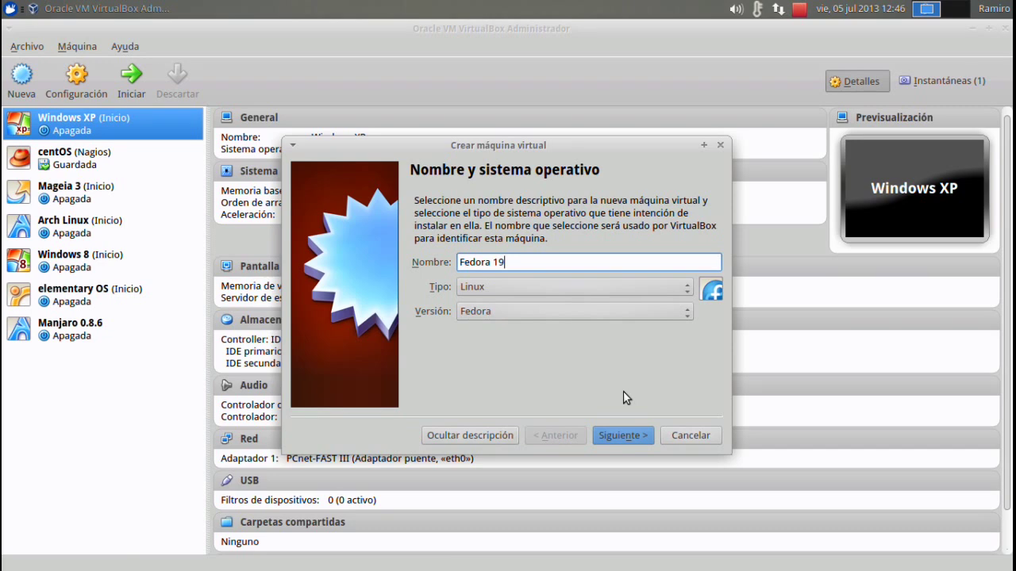
# Give the new Fedora 19 machine 1024 MB of memory.
pyautogui.click(626, 435)
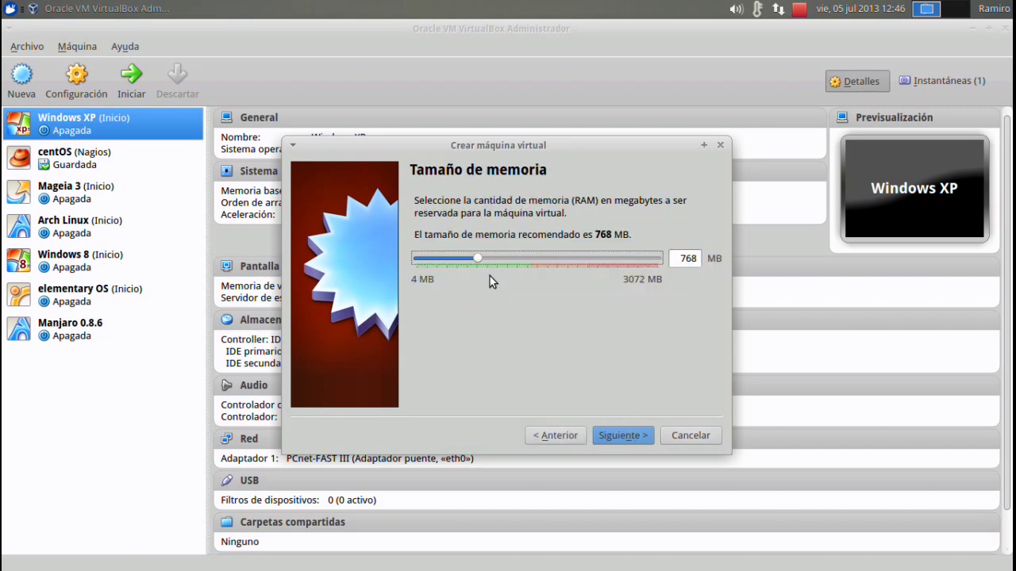
pyautogui.moveTo(480, 262); pyautogui.dragTo(496, 258)
pyautogui.click(615, 432)
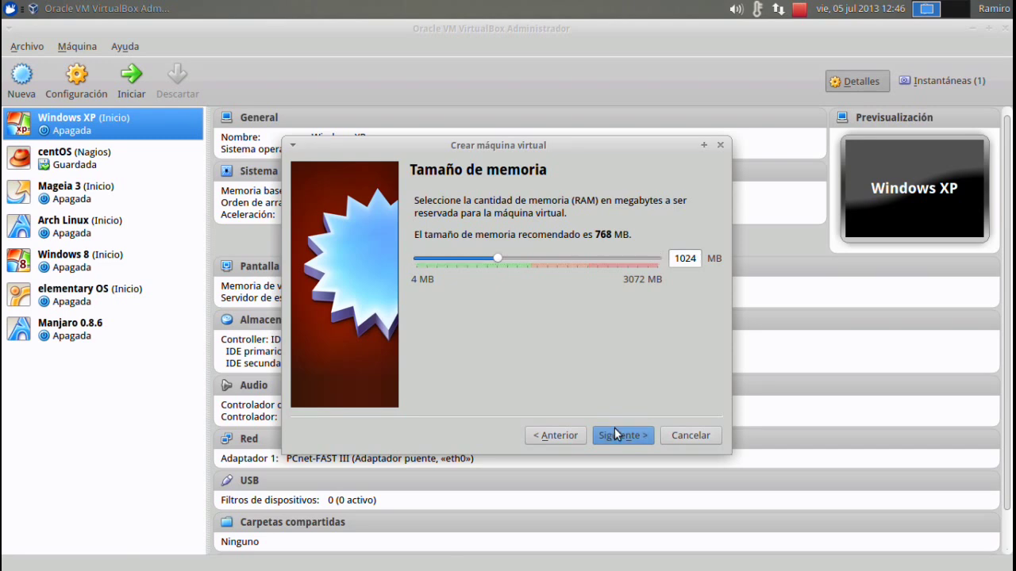
# Create a dynamically allocated 20 GB VDI hard disk for the machine.
pyautogui.click(622, 435)
pyautogui.click(664, 448)
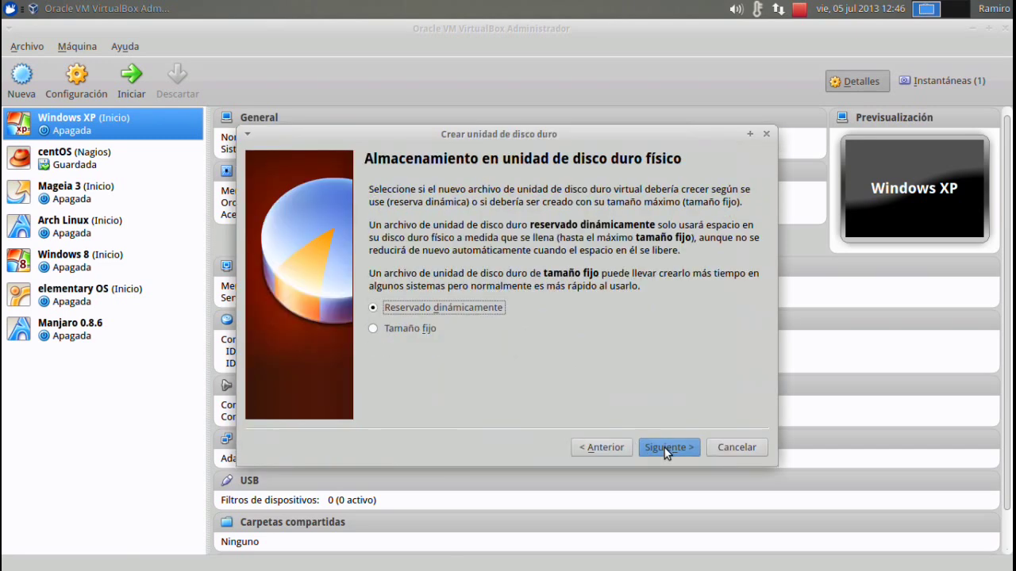
pyautogui.click(664, 448)
pyautogui.click(730, 316)
pyautogui.press('Delete')
pyautogui.write('20,00 GB')
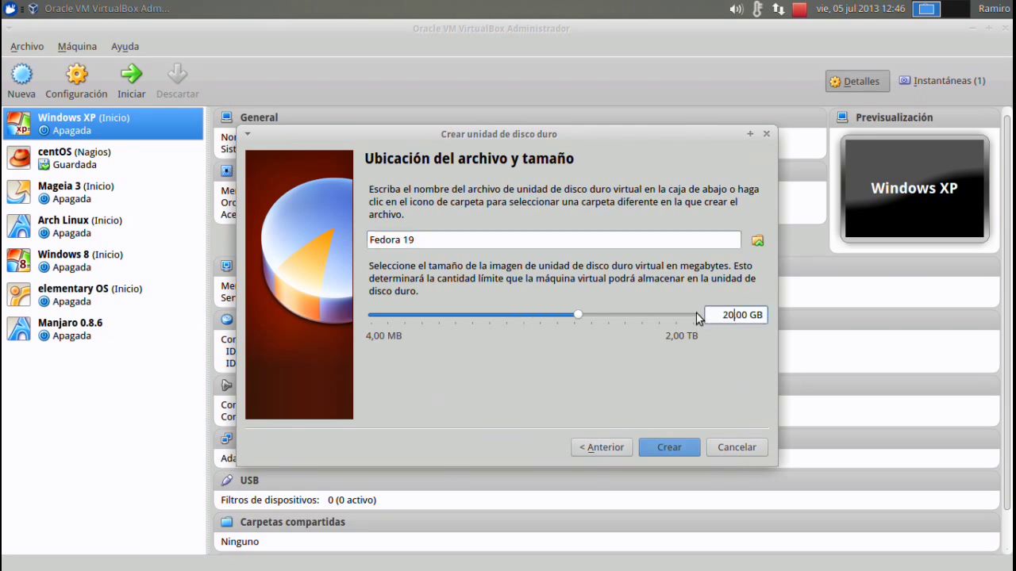
pyautogui.click(679, 448)
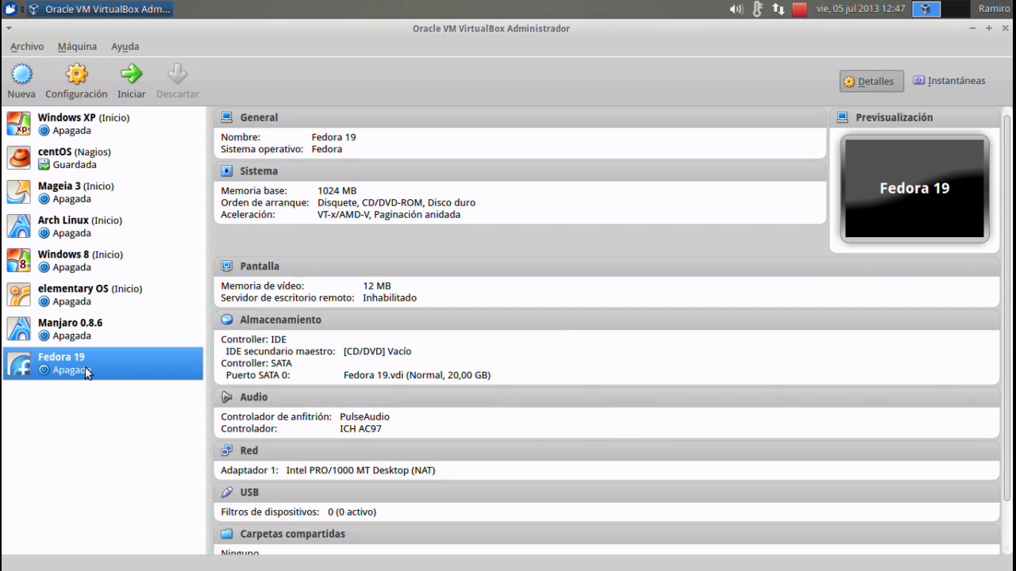
# Attach Fedora-19-i386-DVD.iso to the machine's empty CD drive in Storage settings.
pyautogui.click(102, 79)
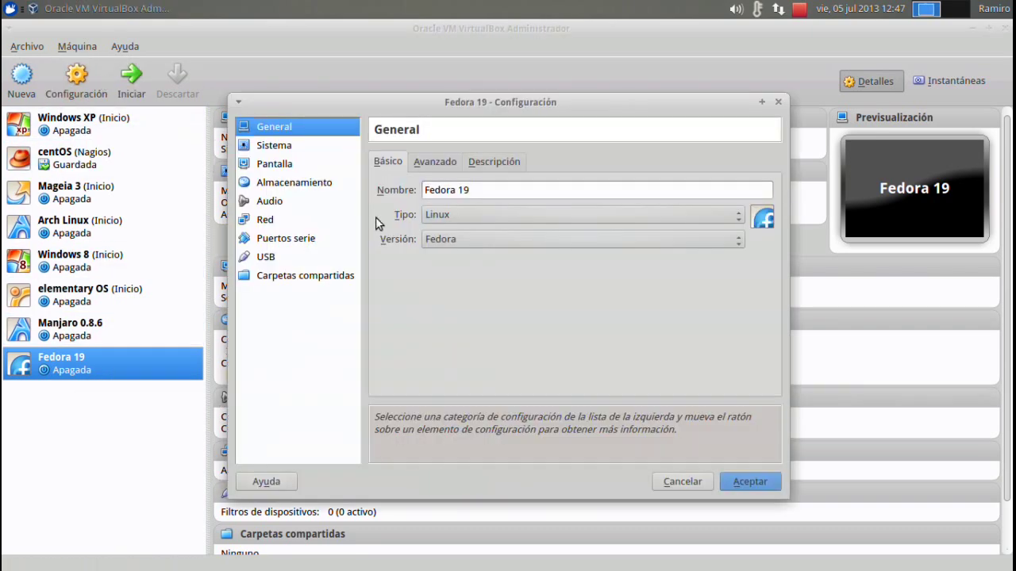
pyautogui.click(285, 146)
pyautogui.click(283, 163)
pyautogui.click(285, 182)
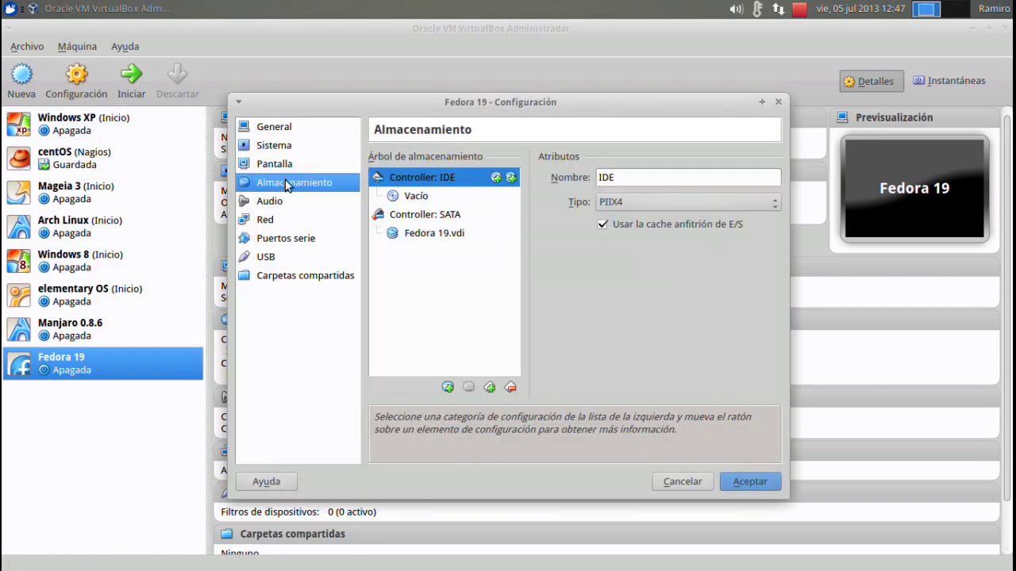
pyautogui.click(411, 196)
pyautogui.click(767, 180)
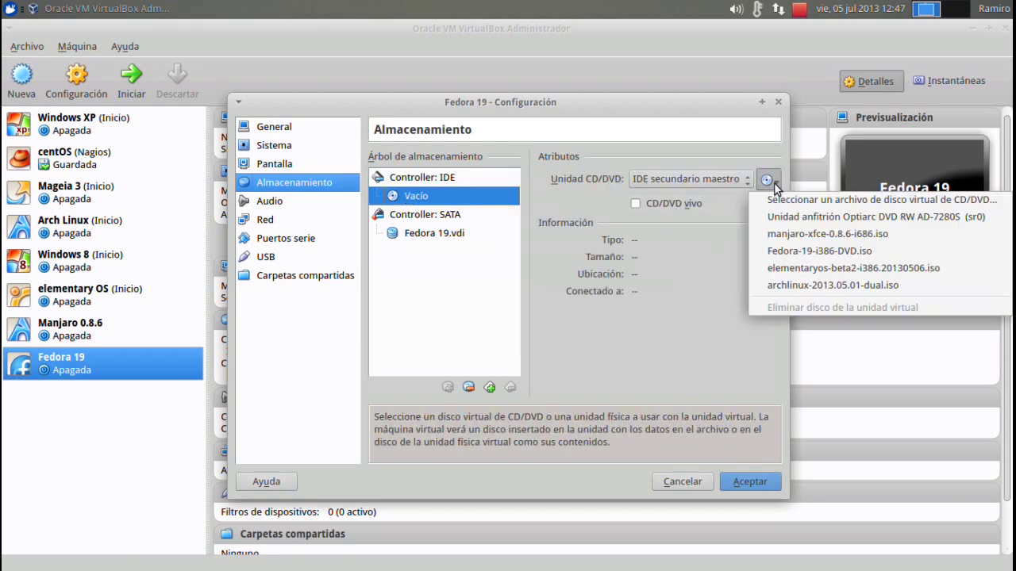
pyautogui.click(786, 196)
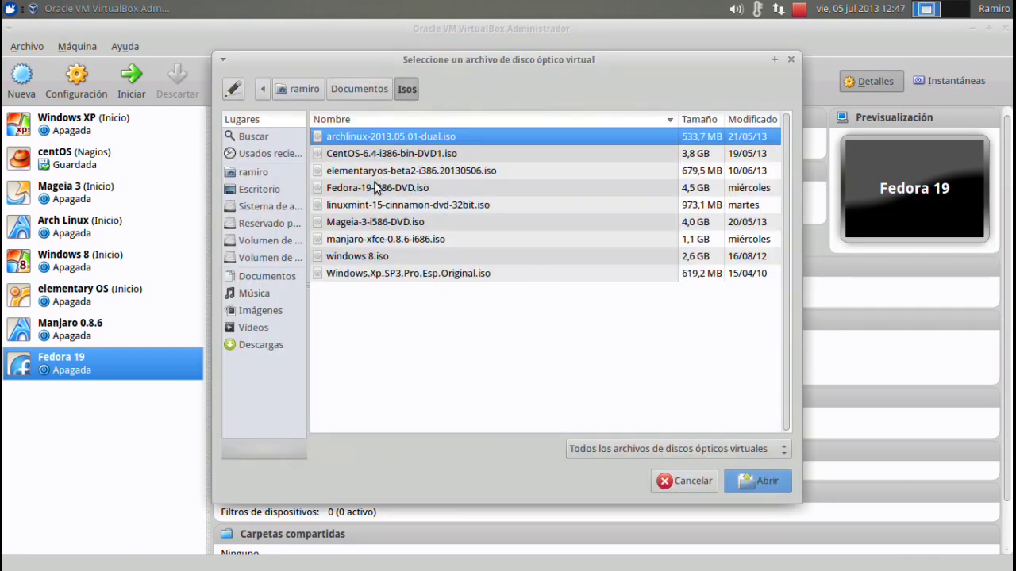
pyautogui.click(359, 190)
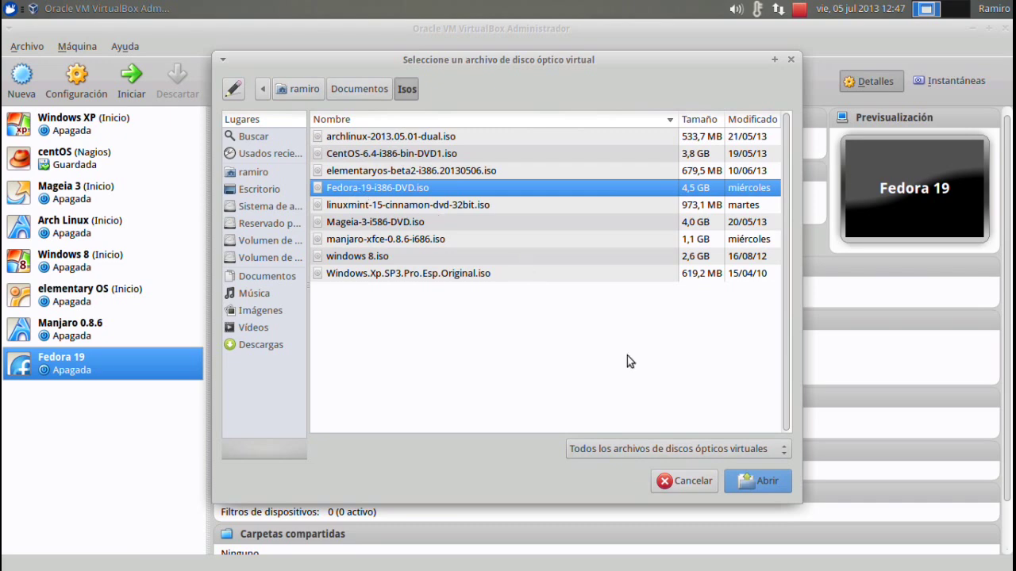
pyautogui.click(760, 482)
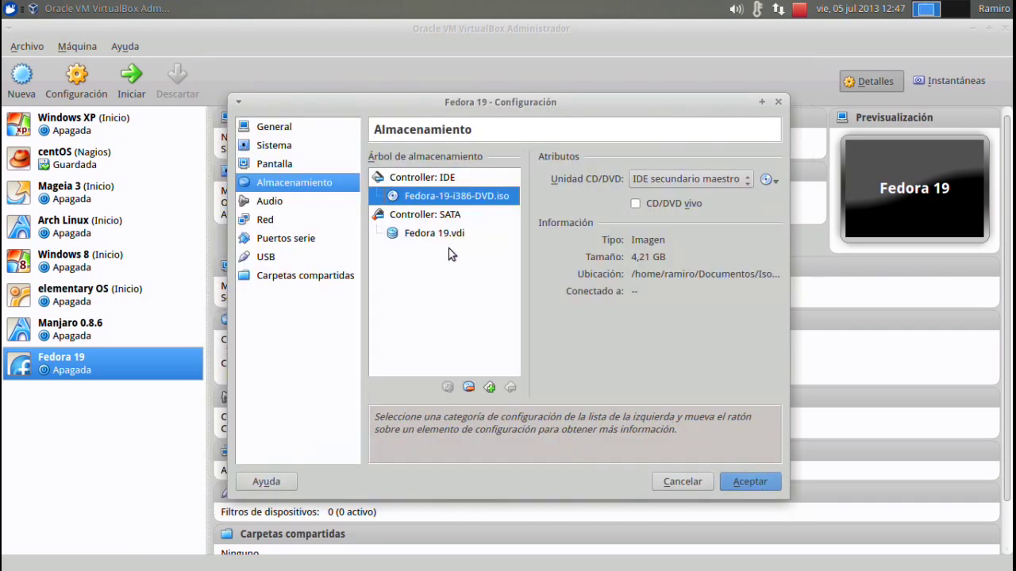
# Set network adapter 1 to Adaptador puente and save the settings.
pyautogui.click(291, 221)
pyautogui.click(481, 210)
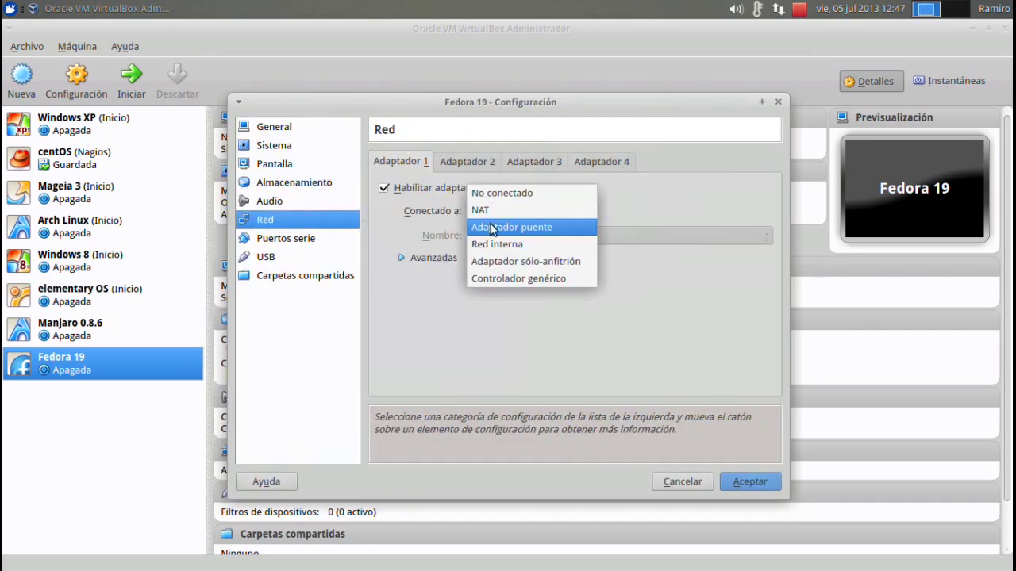
pyautogui.click(492, 228)
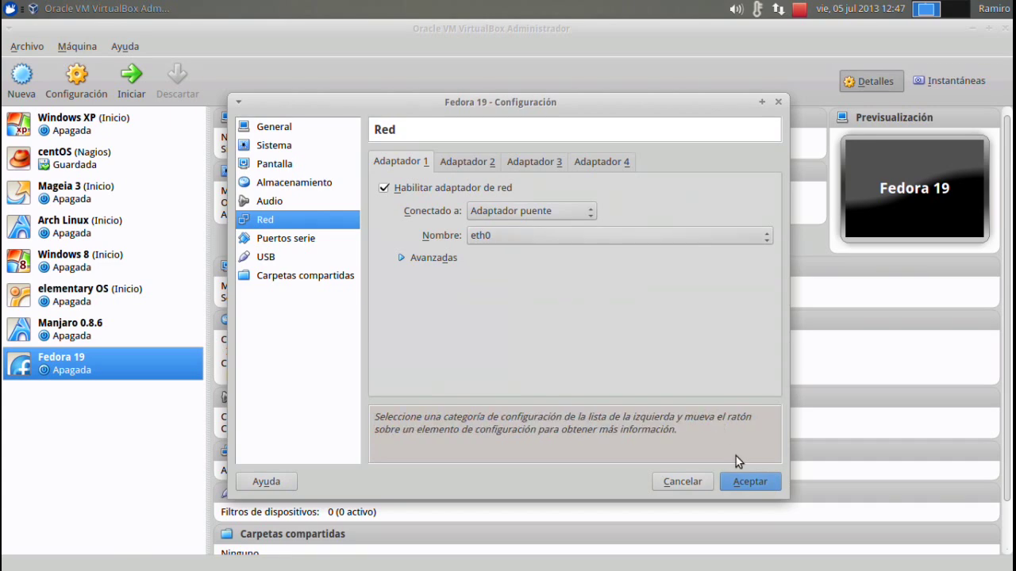
pyautogui.click(750, 483)
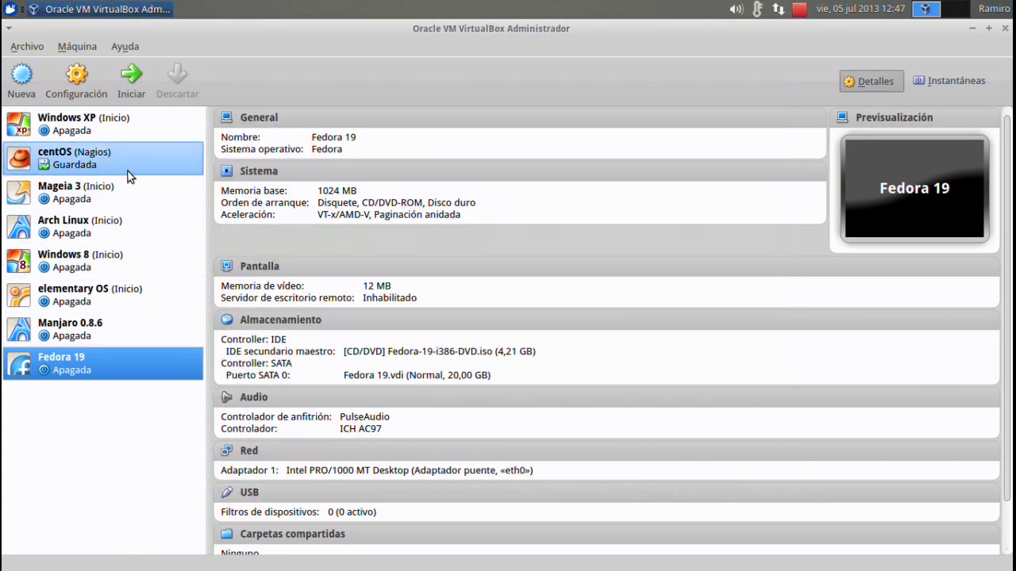
# Start the Fedora 19 machine and switch its window to full screen.
pyautogui.click(131, 79)
pyautogui.click(337, 111)
pyautogui.click(365, 125)
# Stop the boot countdown and boot the Install Fedora 19 entry.
pyautogui.press('Down')
pyautogui.press('Up')
pyautogui.press('Up')
pyautogui.press('Return')
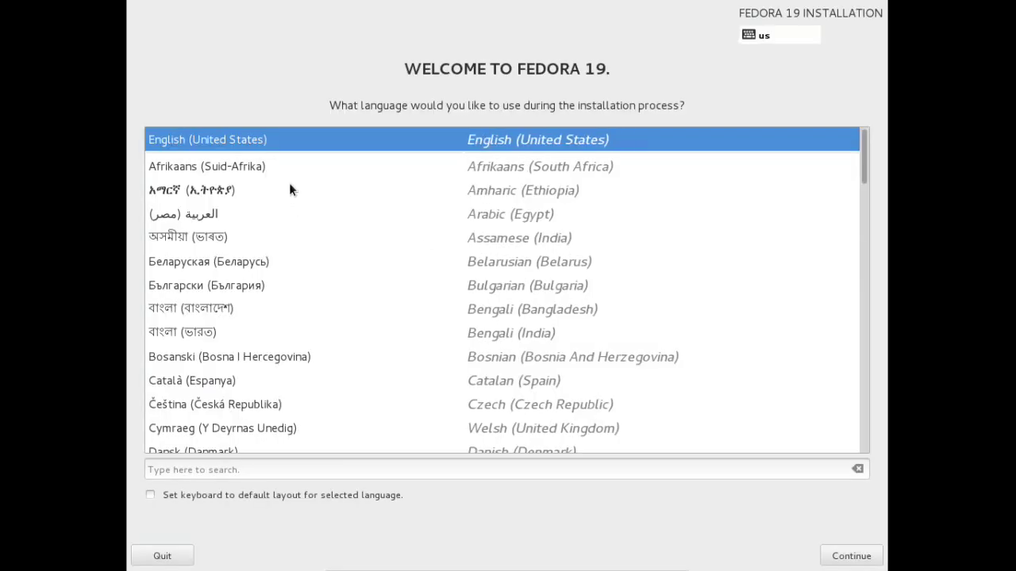
# Pick Español (España) from the installer's language list and continue.
pyautogui.click(291, 168)
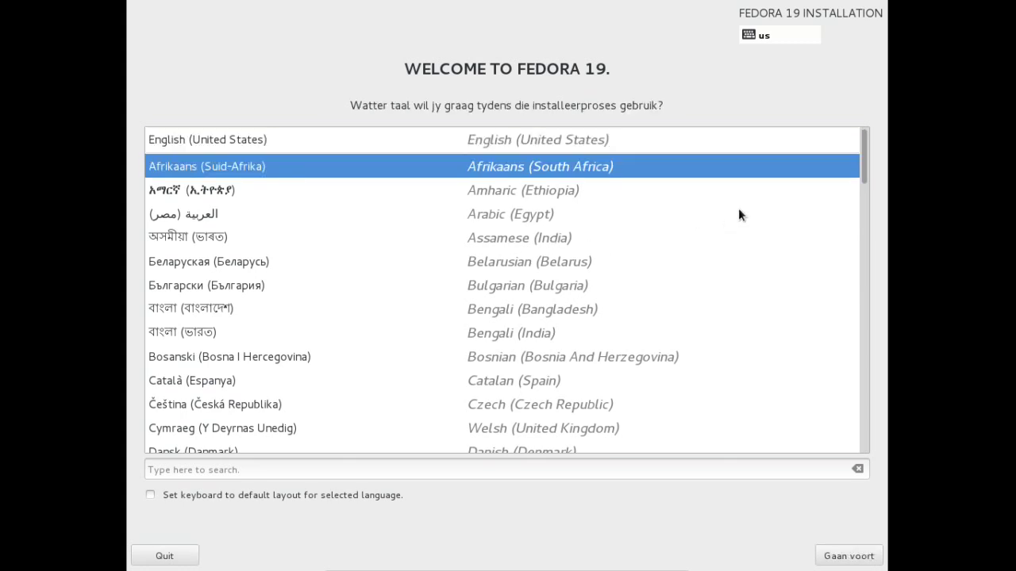
pyautogui.scroll(-1, 865, 183)
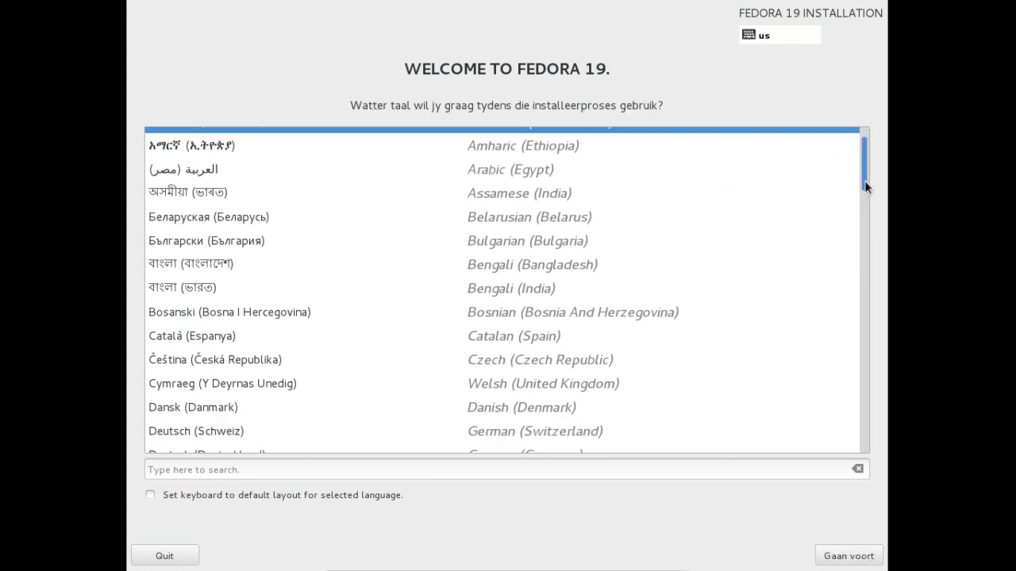
pyautogui.moveTo(865, 186)
pyautogui.mouseDown()
pyautogui.moveTo(849, 466)
pyautogui.moveTo(878, 198)
pyautogui.moveTo(870, 177)
pyautogui.mouseUp()
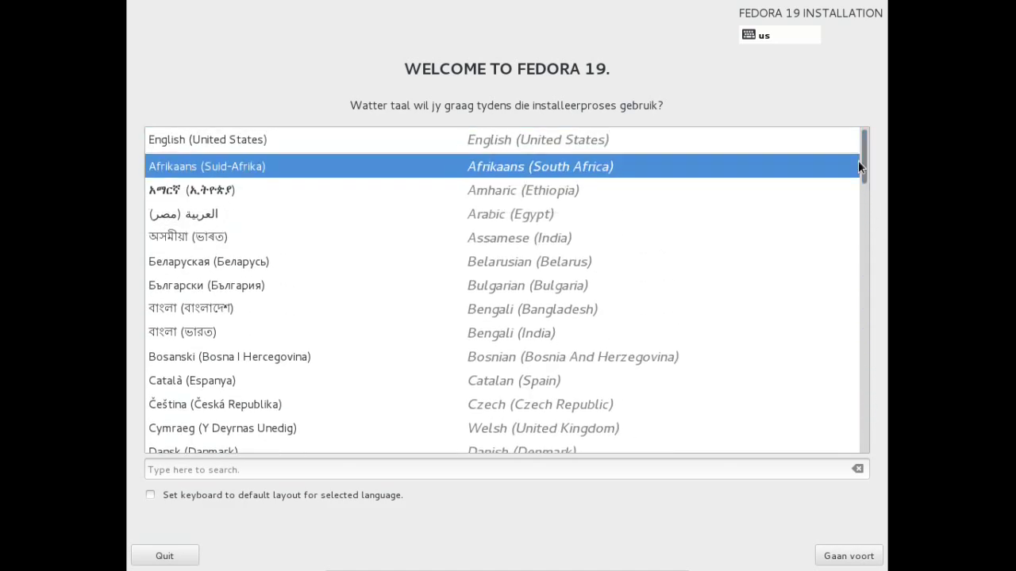
pyautogui.press('Down')
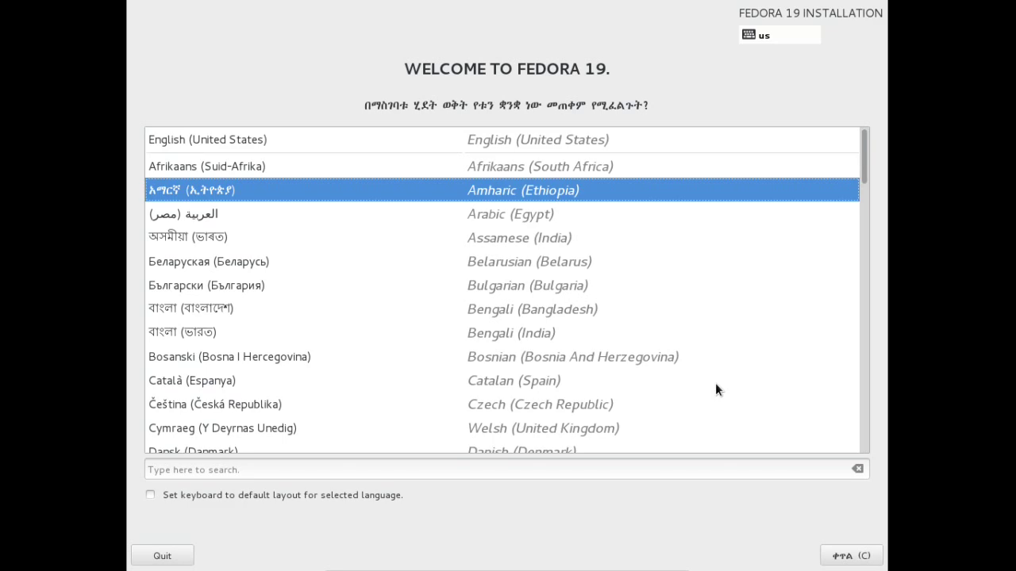
pyautogui.press('Down')
pyautogui.press('Down')
pyautogui.press('Down')
pyautogui.press('Down')
pyautogui.press('Down')
pyautogui.press('Down')
pyautogui.press('Down')
pyautogui.press('Down')
pyautogui.press('Down')
pyautogui.press('Down')
pyautogui.press('Down')
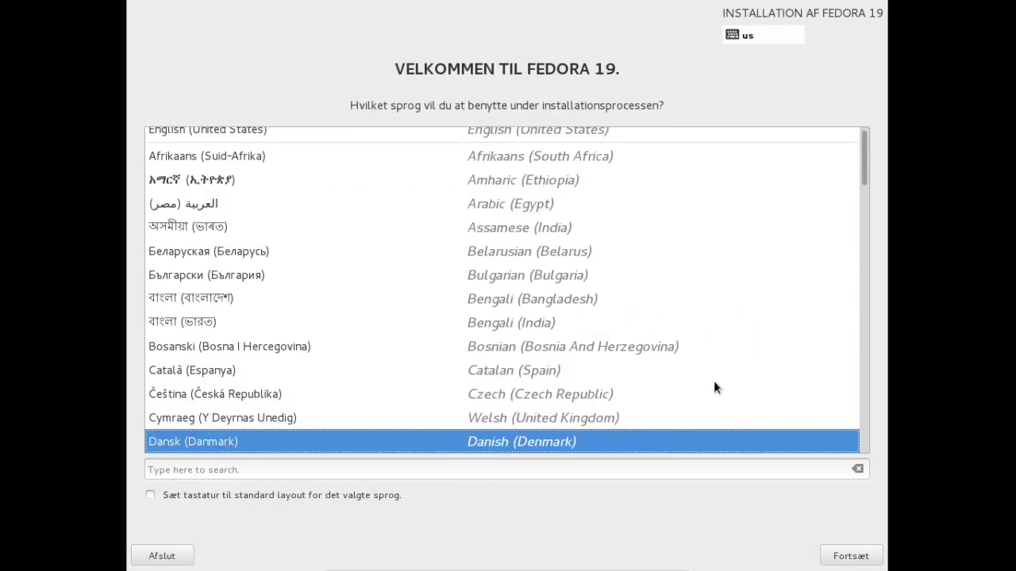
pyautogui.press('Down')
pyautogui.press('Down')
pyautogui.press('Down')
pyautogui.press('Down')
pyautogui.press('Down')
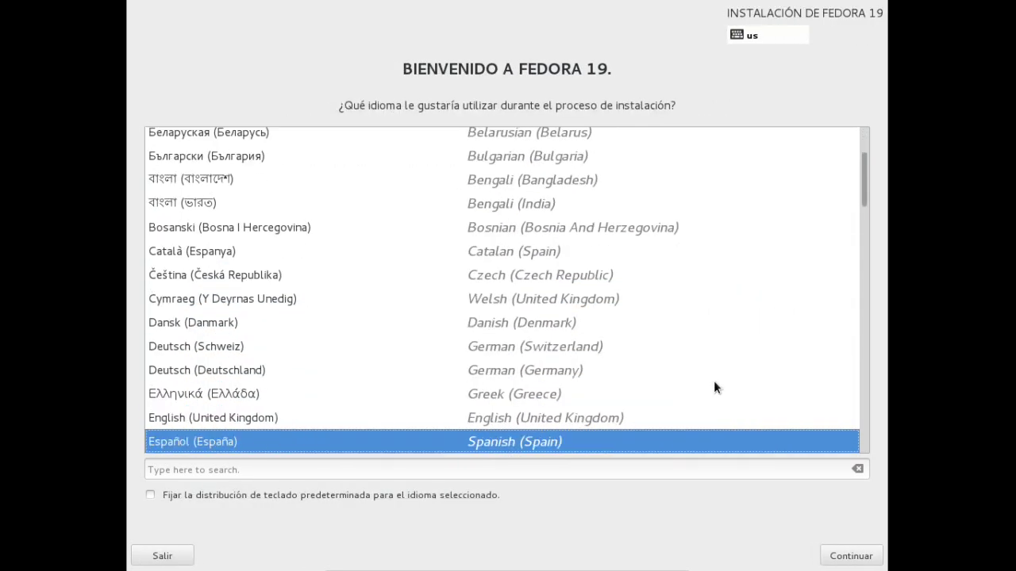
pyautogui.click(865, 558)
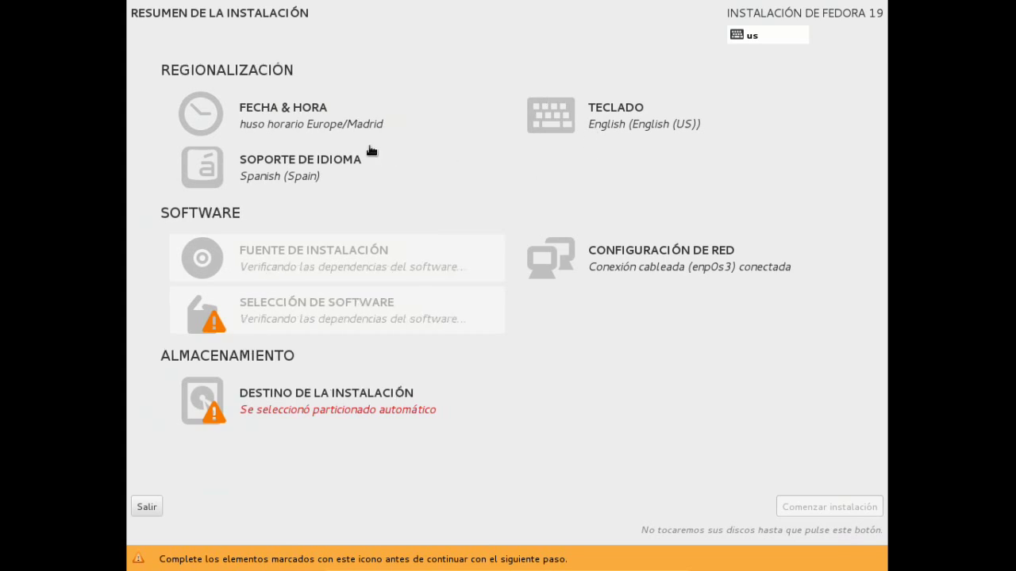
# Set the time zone to America/Guayaquil.
pyautogui.click(242, 109)
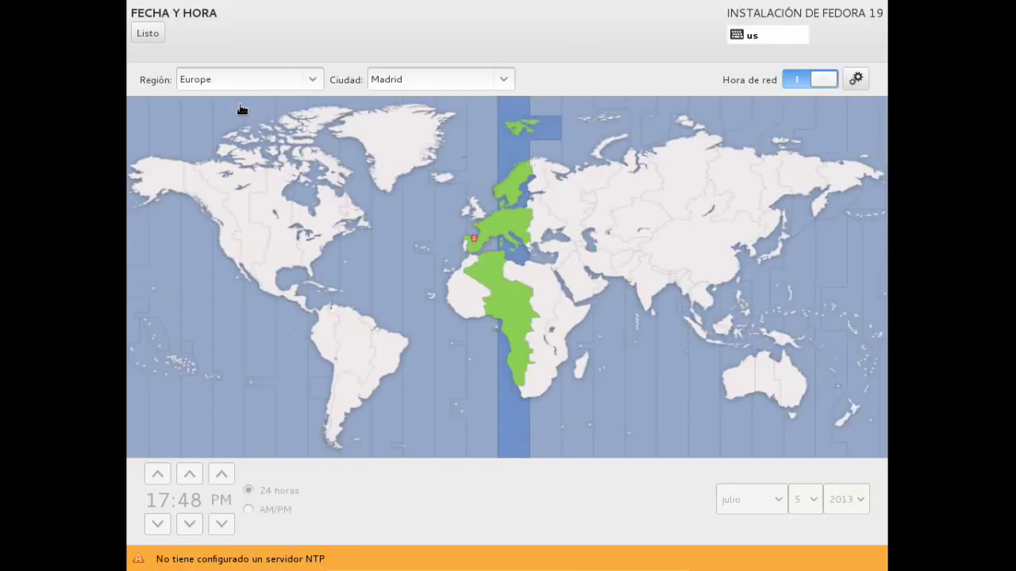
pyautogui.click(315, 338)
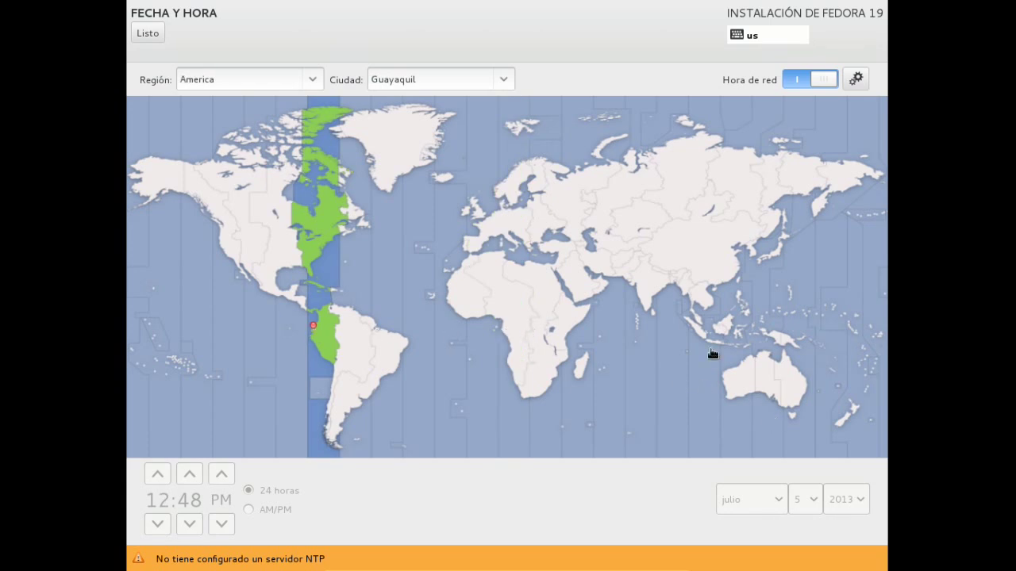
pyautogui.click(136, 33)
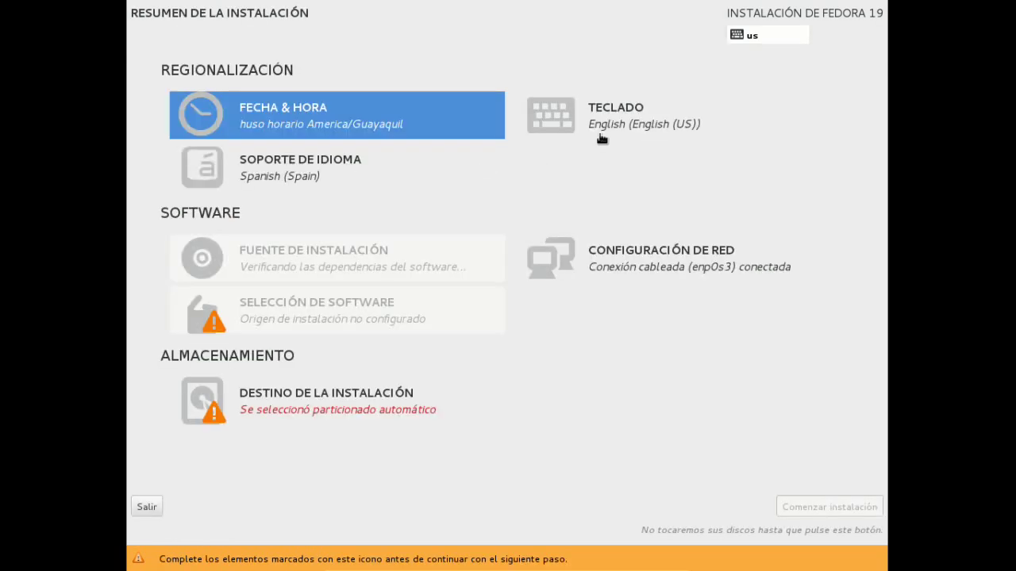
# Add the Spanish (Latin American) keyboard layout and move it to the top of the list.
pyautogui.click(584, 127)
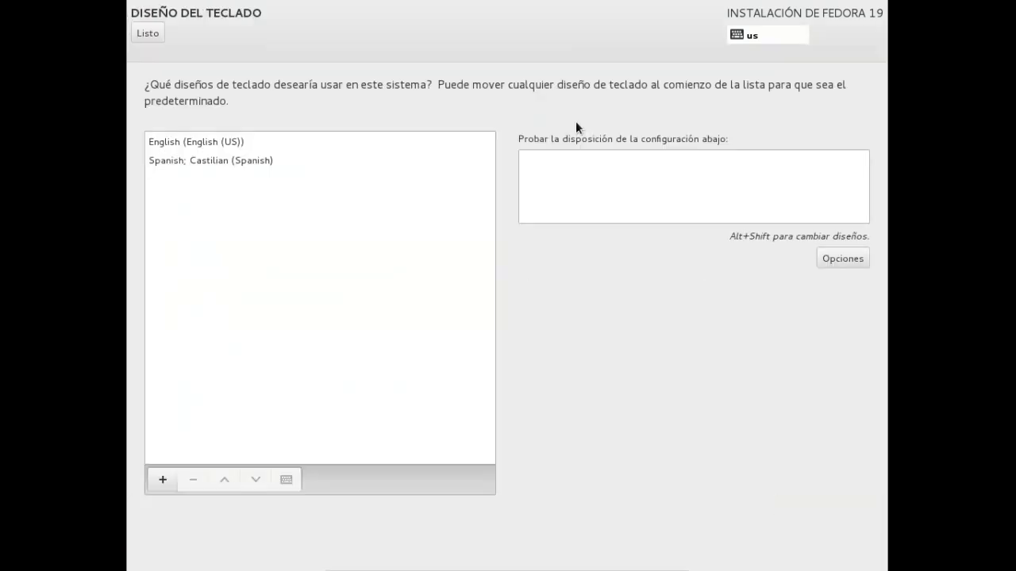
pyautogui.click(161, 480)
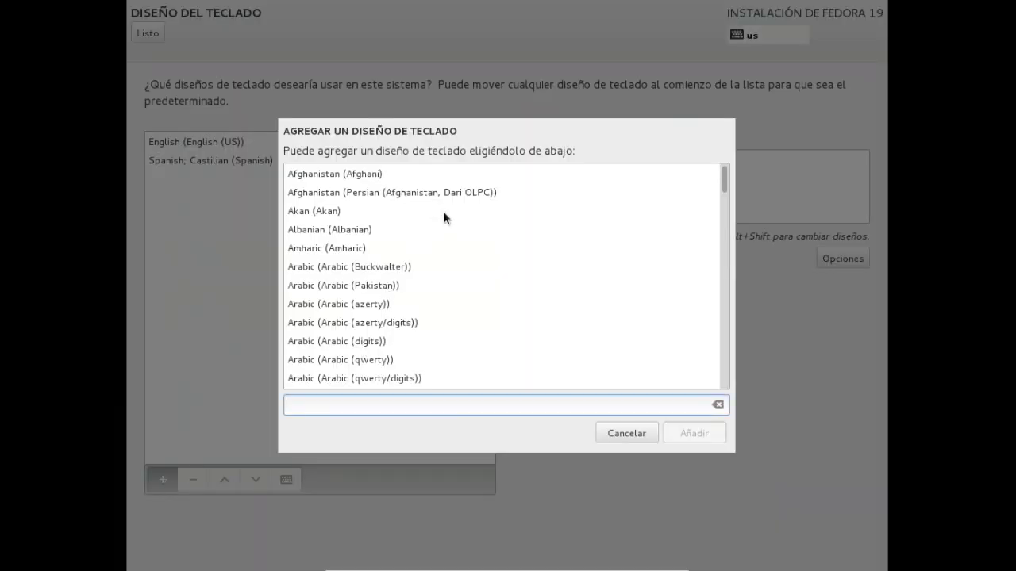
pyautogui.moveTo(724, 181); pyautogui.dragTo(687, 376)
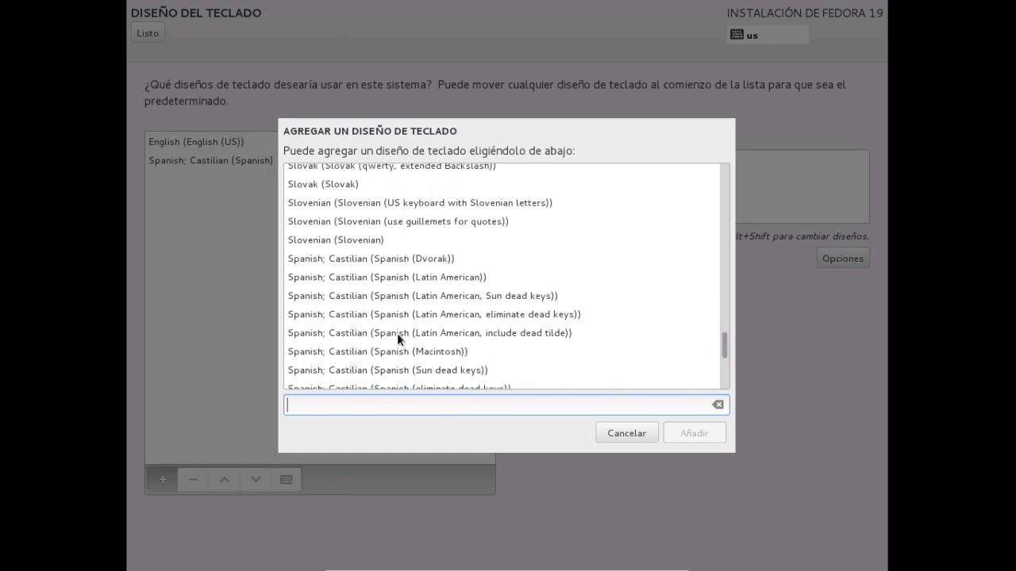
pyautogui.click(410, 277)
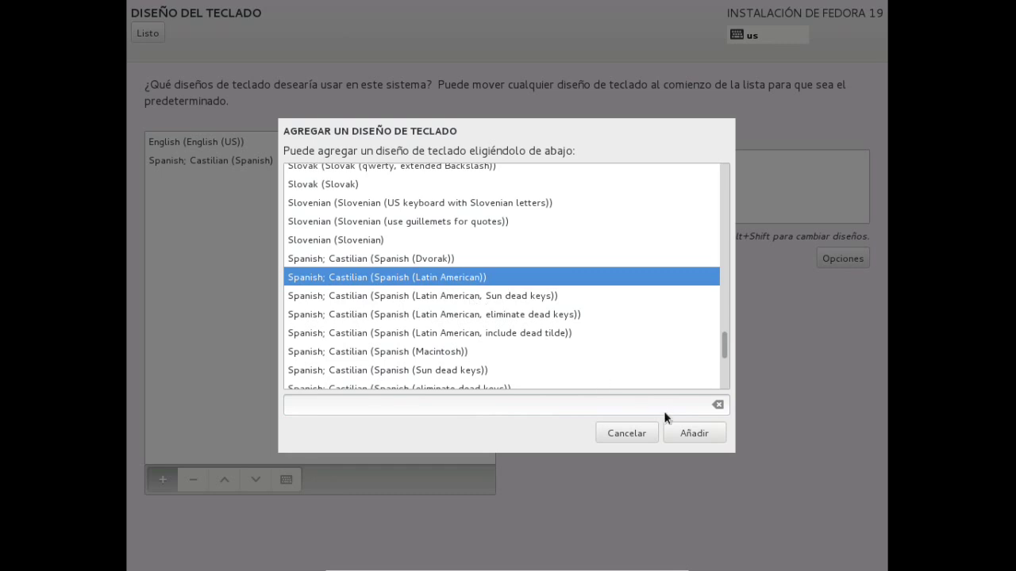
pyautogui.click(693, 433)
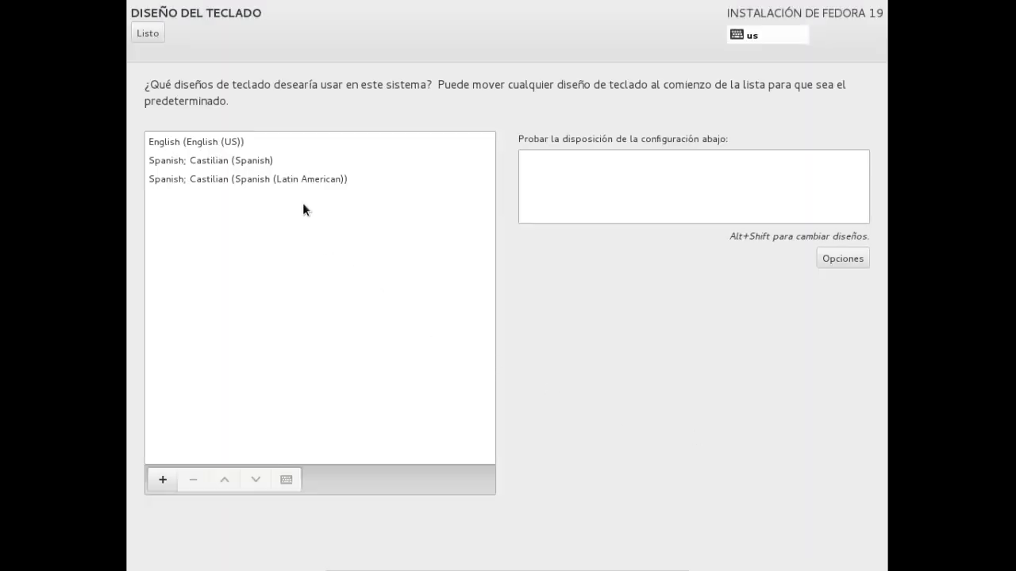
pyautogui.click(294, 181)
pyautogui.click(225, 480)
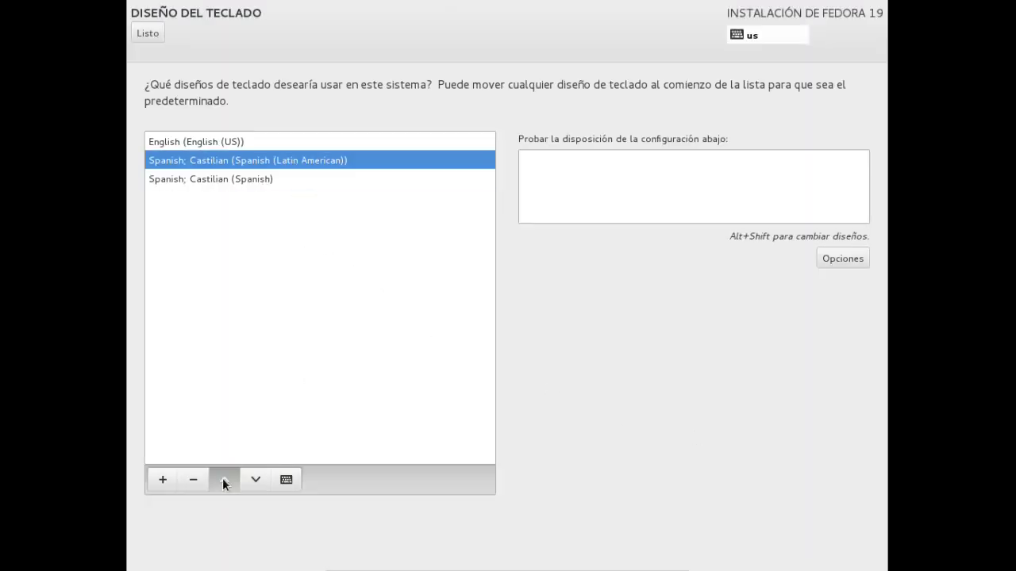
pyautogui.click(224, 479)
pyautogui.click(150, 30)
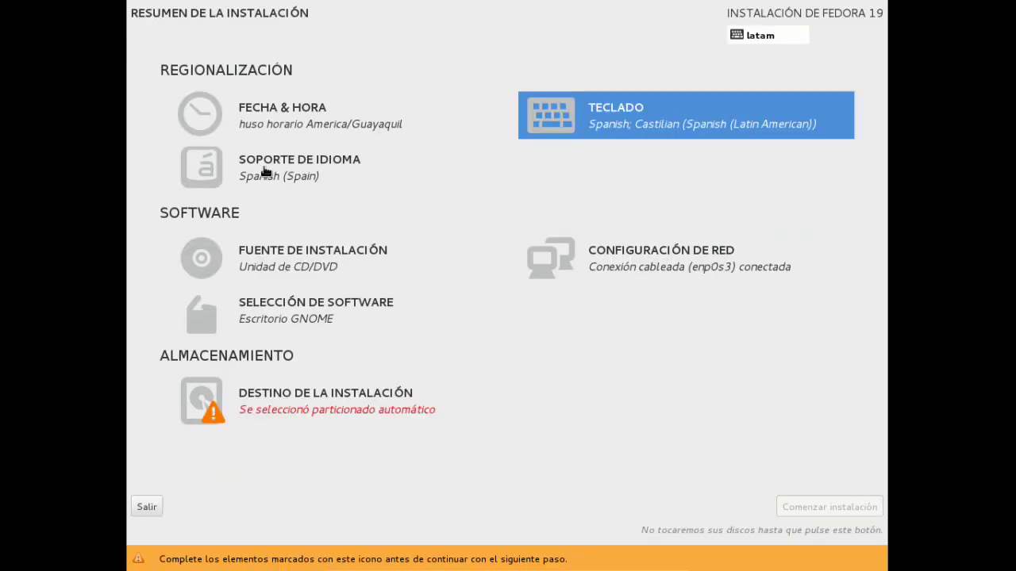
# Accept language support and software selection as-is, then open the installation destination with the 20.48 GB disk.
pyautogui.click(266, 168)
pyautogui.click(148, 35)
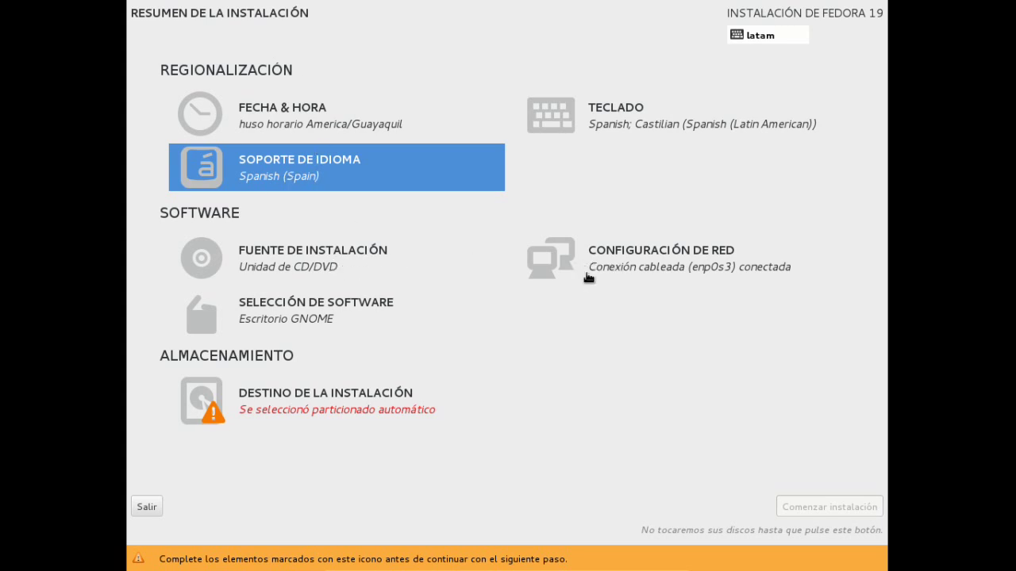
pyautogui.click(219, 323)
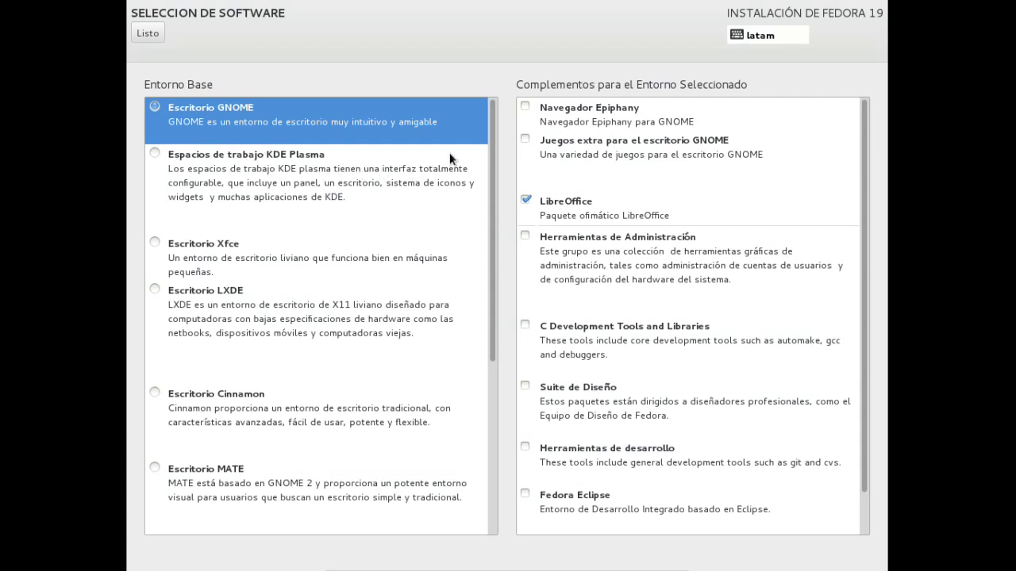
pyautogui.moveTo(489, 153); pyautogui.dragTo(511, 135)
pyautogui.click(148, 34)
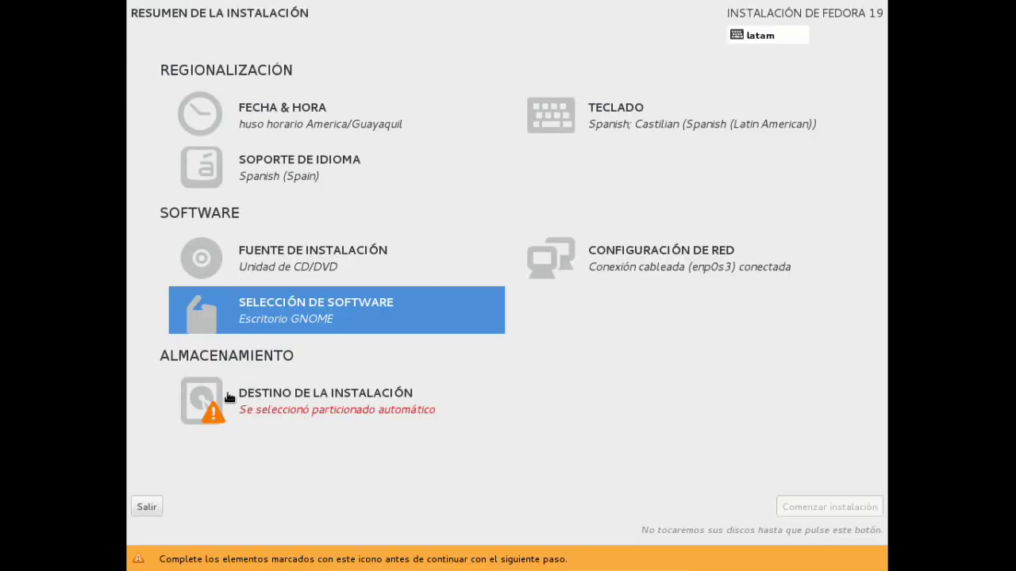
pyautogui.click(223, 399)
pyautogui.click(220, 210)
# Select the 20.48 GB disk and choose to review and modify partitions manually.
pyautogui.click(220, 210)
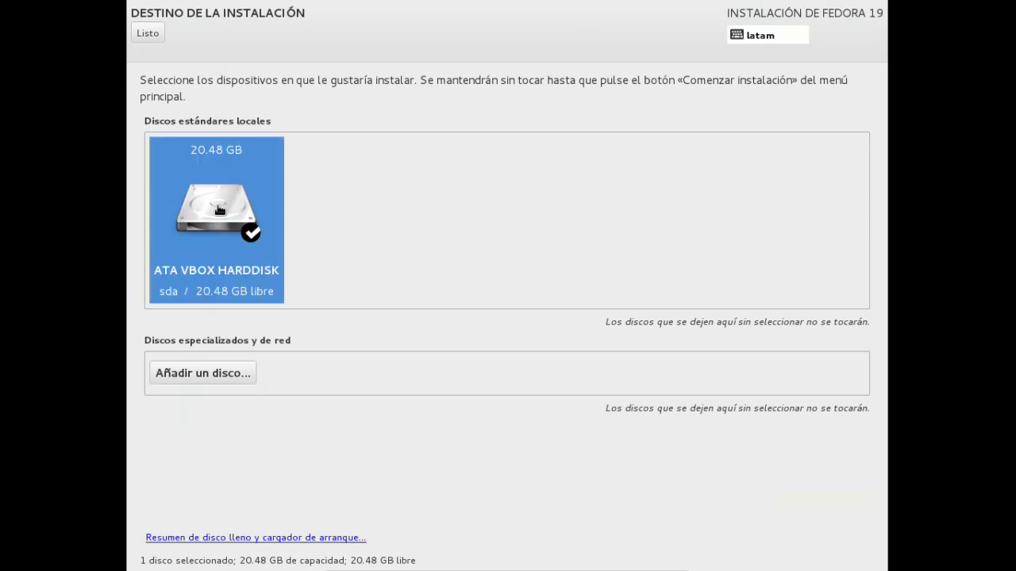
pyautogui.click(150, 34)
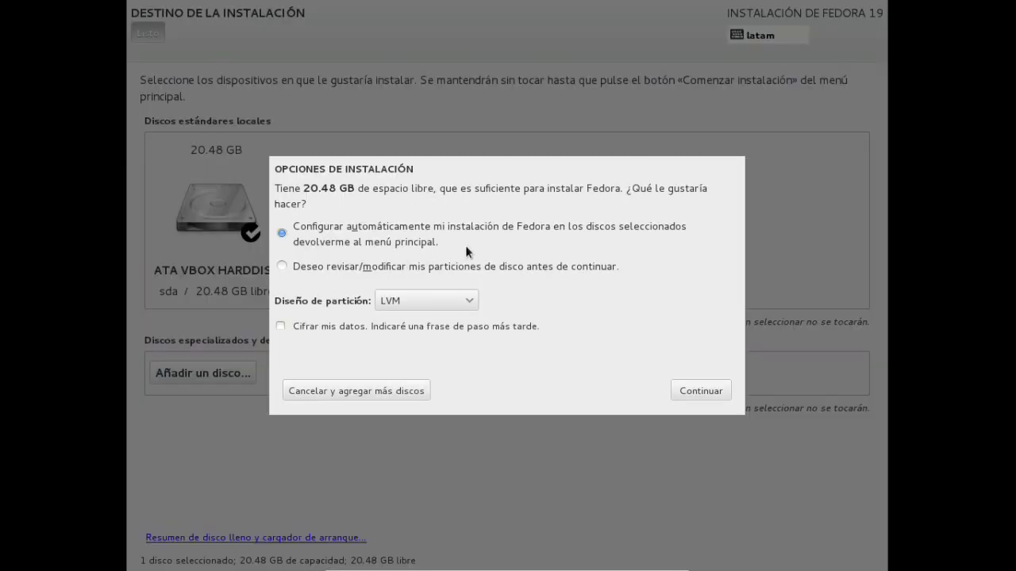
pyautogui.click(282, 266)
pyautogui.click(701, 391)
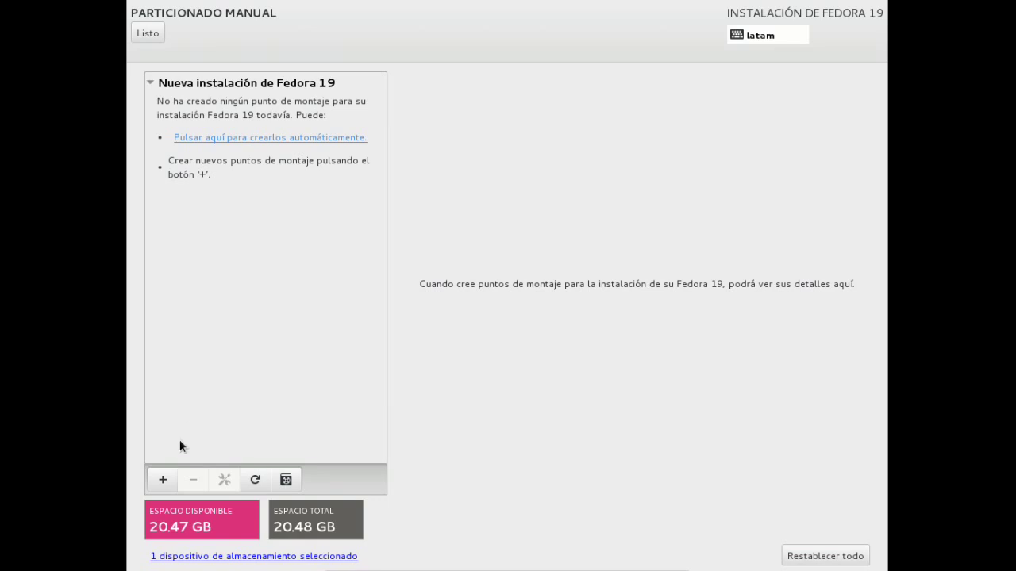
# Add a 200 MB /boot partition and a 5000 MB / partition.
pyautogui.click(163, 478)
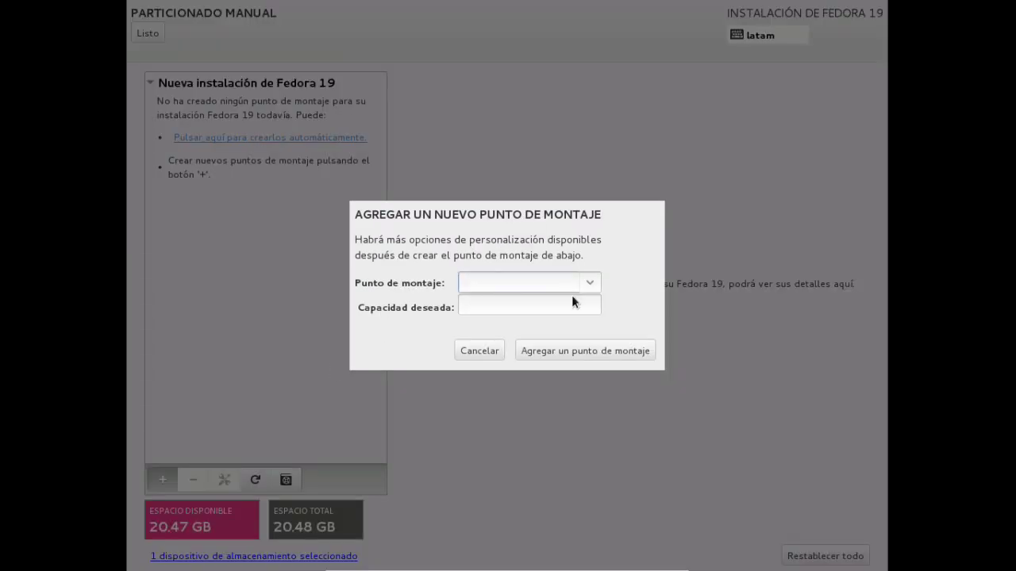
pyautogui.click(588, 284)
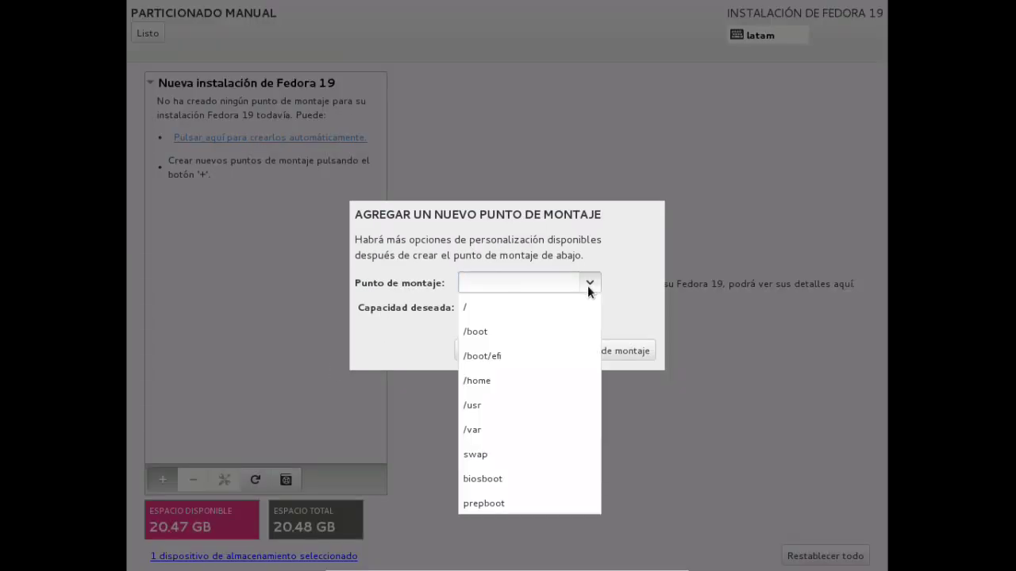
pyautogui.click(494, 326)
pyautogui.click(497, 307)
pyautogui.write('200')
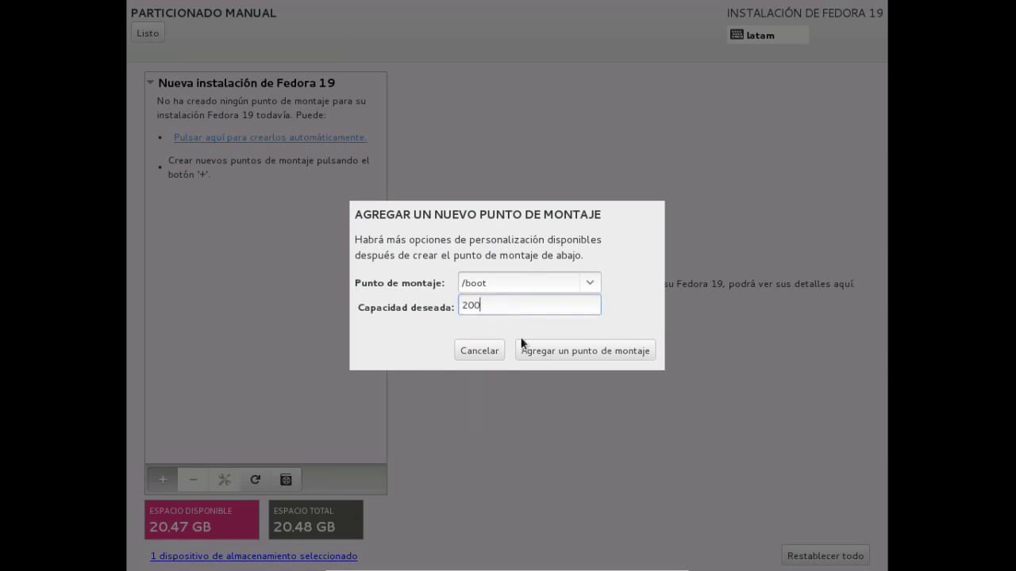
pyautogui.click(569, 352)
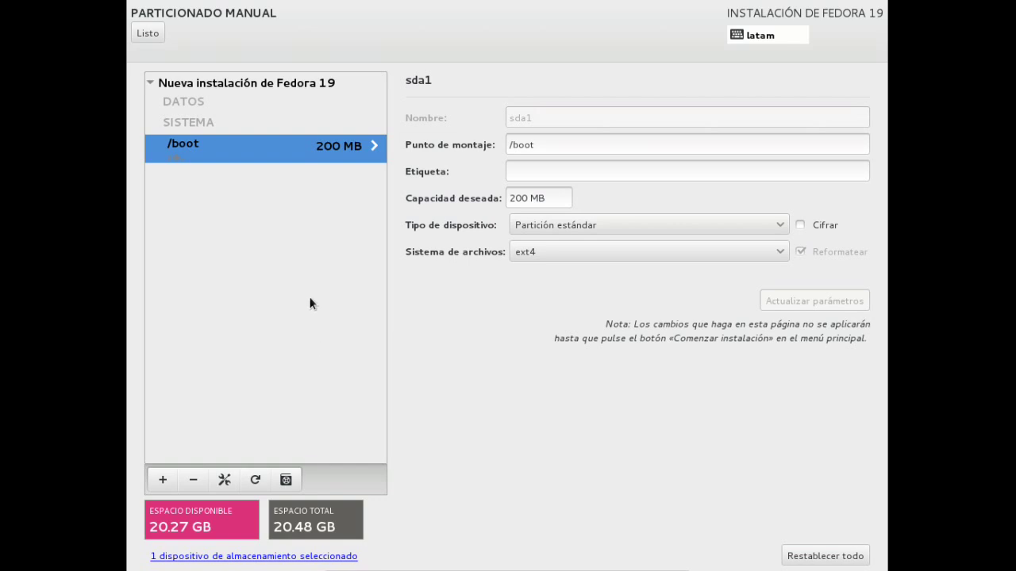
pyautogui.click(162, 480)
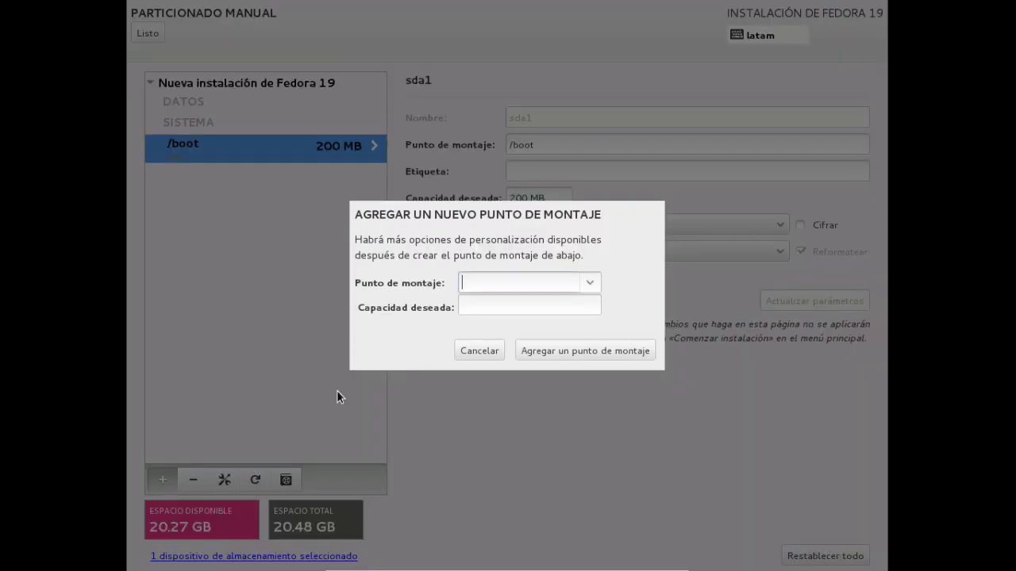
pyautogui.click(589, 283)
pyautogui.click(563, 302)
pyautogui.click(525, 308)
pyautogui.write('5000')
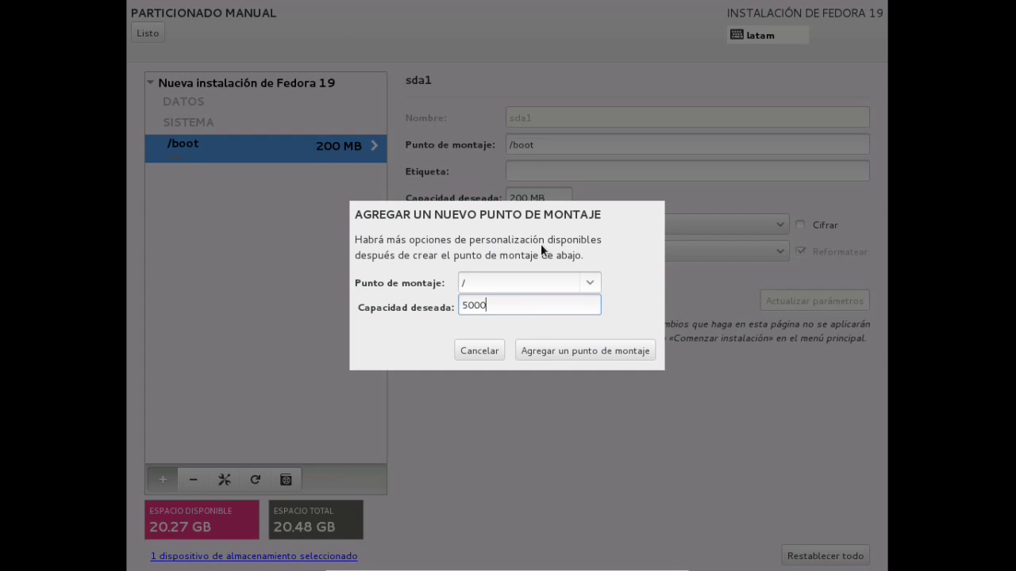
pyautogui.click(569, 348)
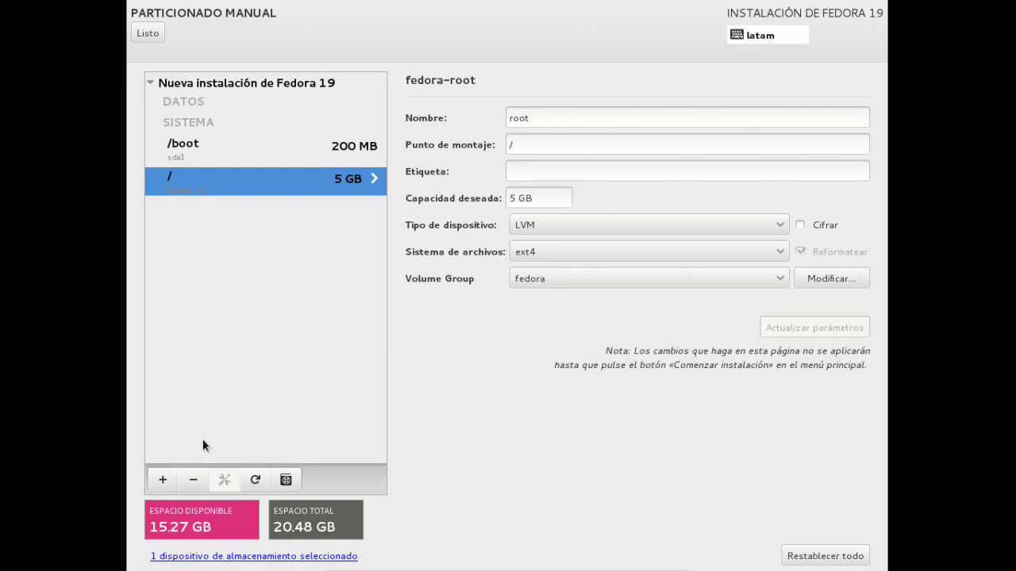
# Add a 2000 MB swap and a 13000 MB /home partition, then show the change summary.
pyautogui.click(162, 478)
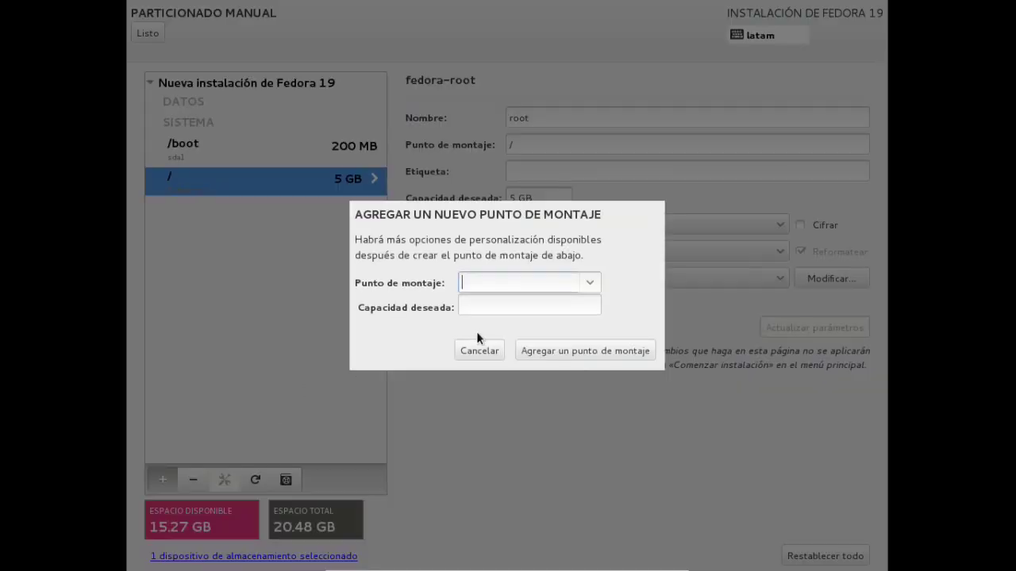
pyautogui.click(588, 285)
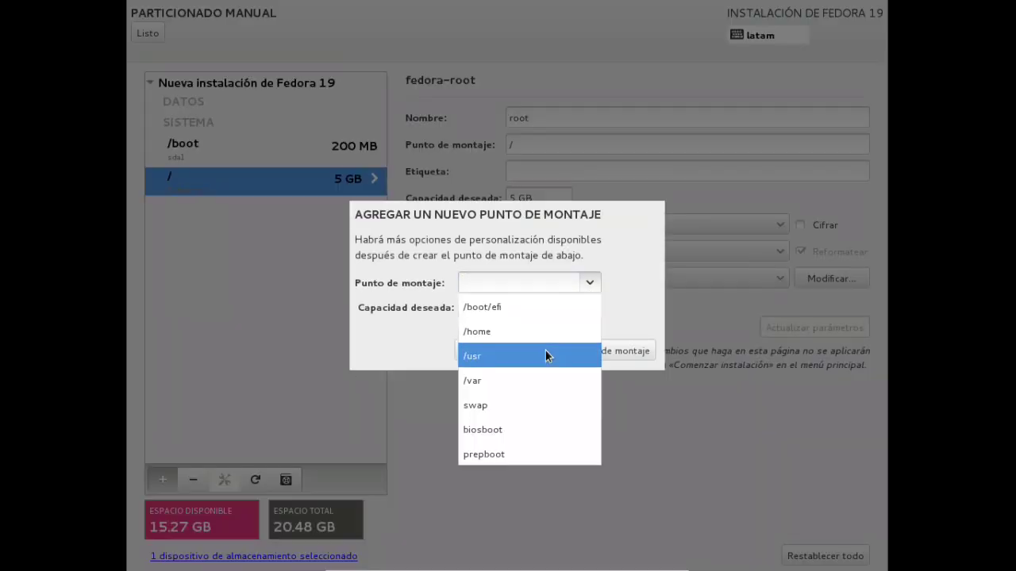
pyautogui.click(511, 402)
pyautogui.click(517, 306)
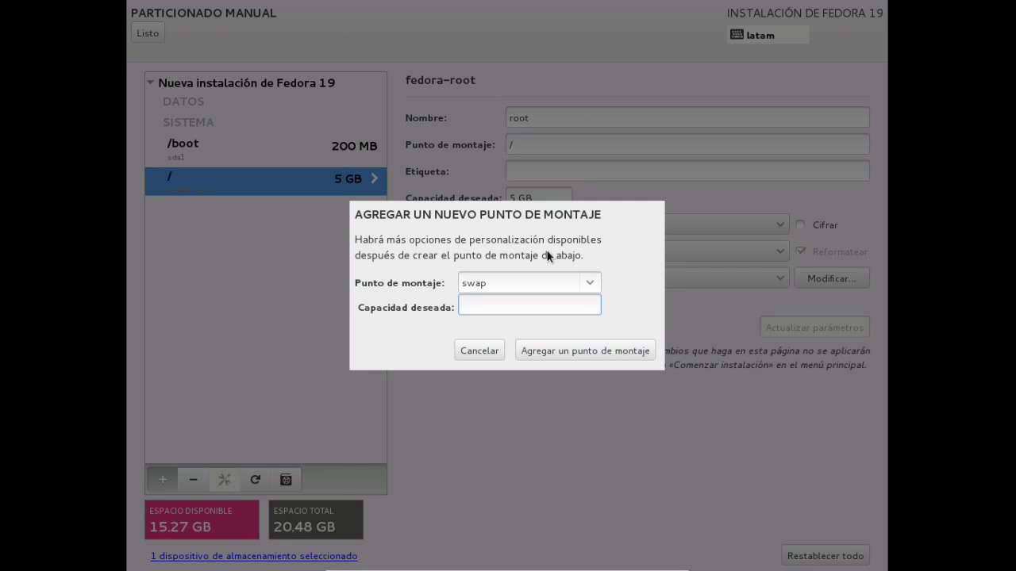
pyautogui.write('2000')
pyautogui.click(569, 354)
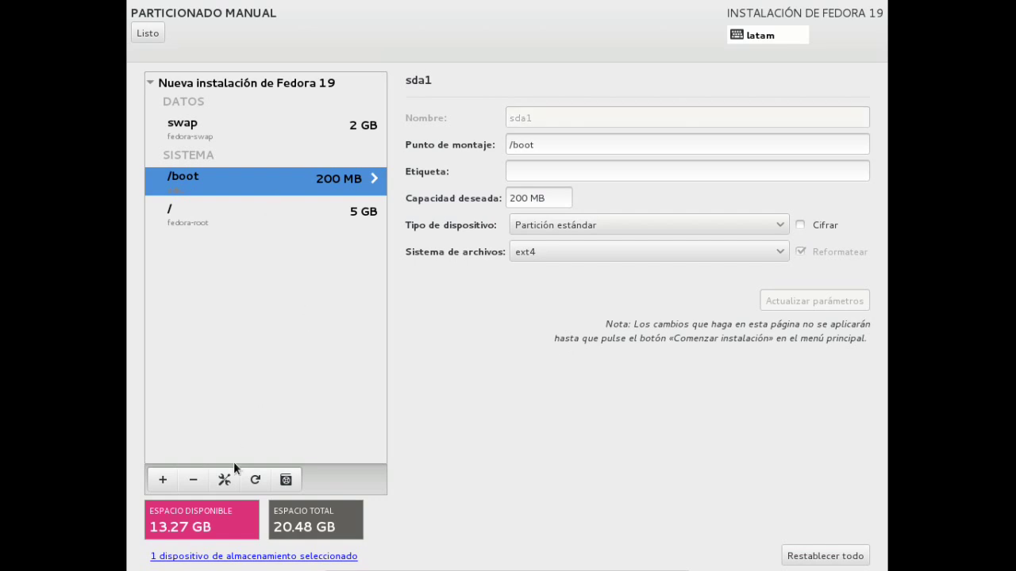
pyautogui.click(163, 481)
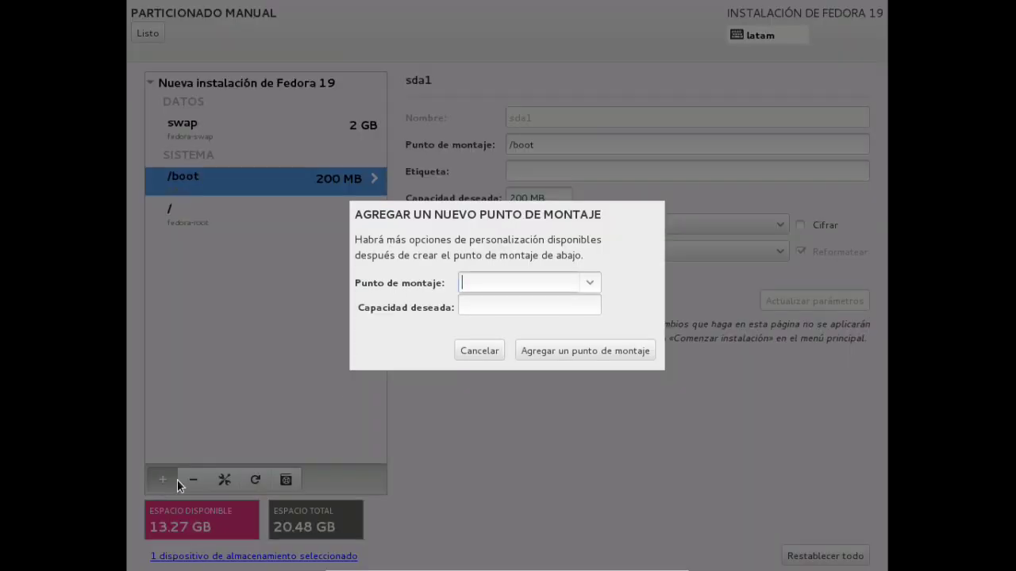
pyautogui.click(591, 286)
pyautogui.click(526, 329)
pyautogui.click(526, 310)
pyautogui.write('13000')
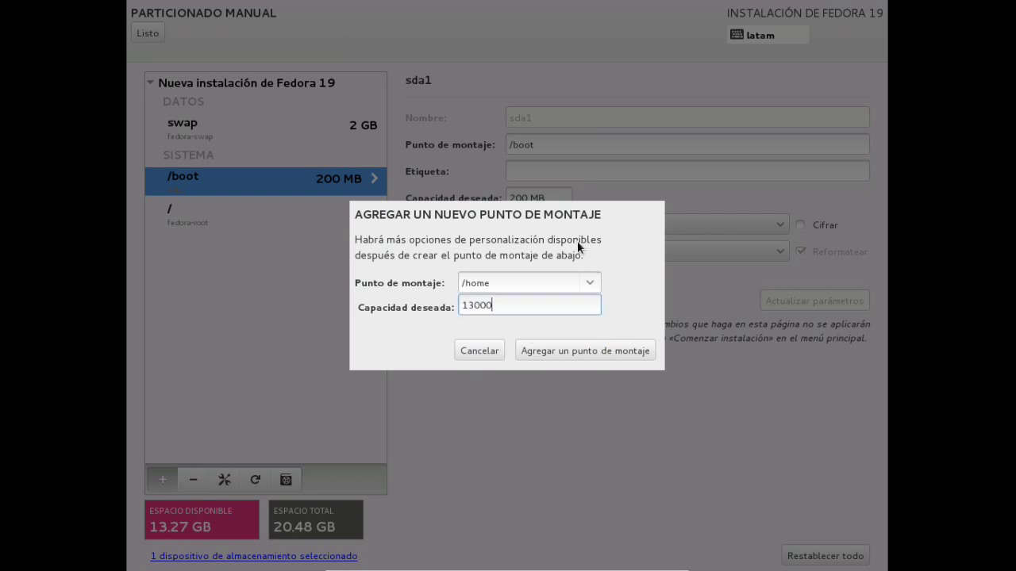
pyautogui.click(581, 351)
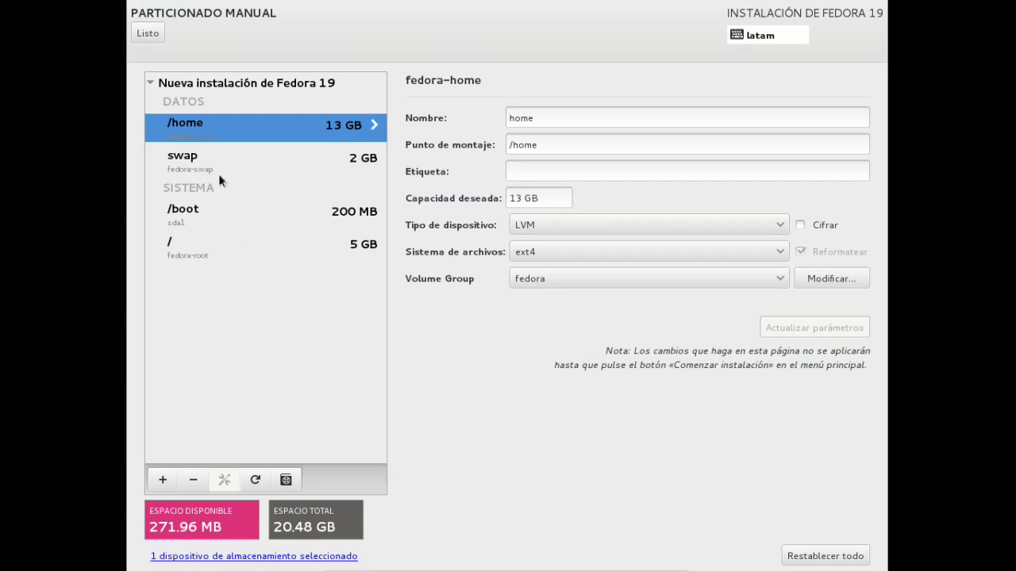
pyautogui.click(148, 33)
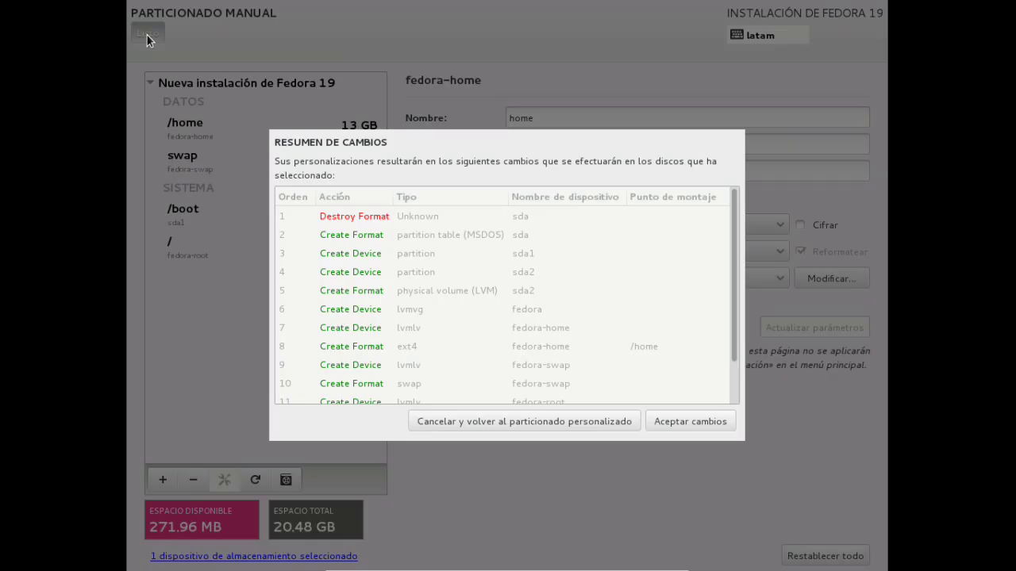
# Accept the partition changes, begin installation, and enter and confirm the root password.
pyautogui.click(698, 420)
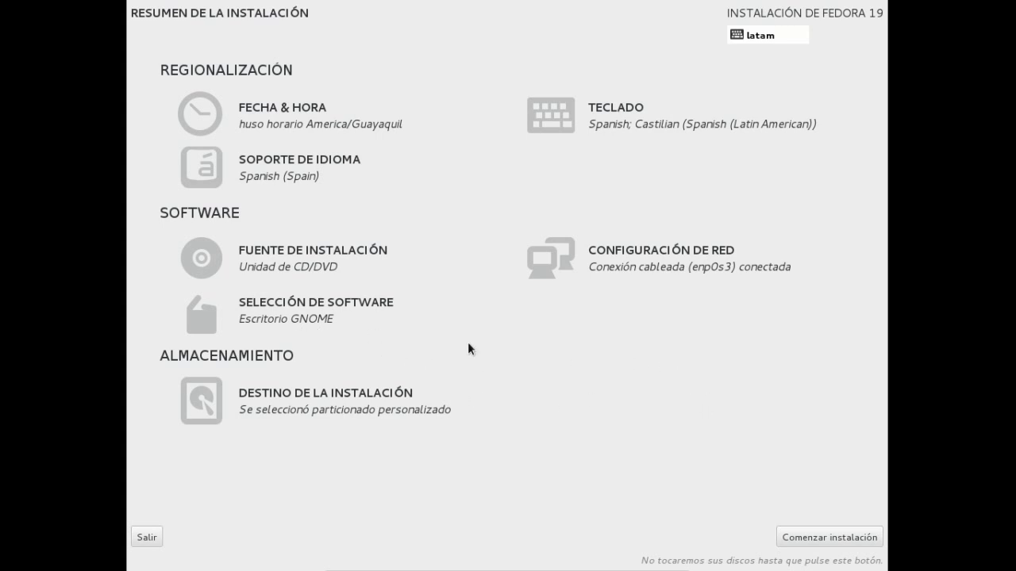
pyautogui.click(834, 539)
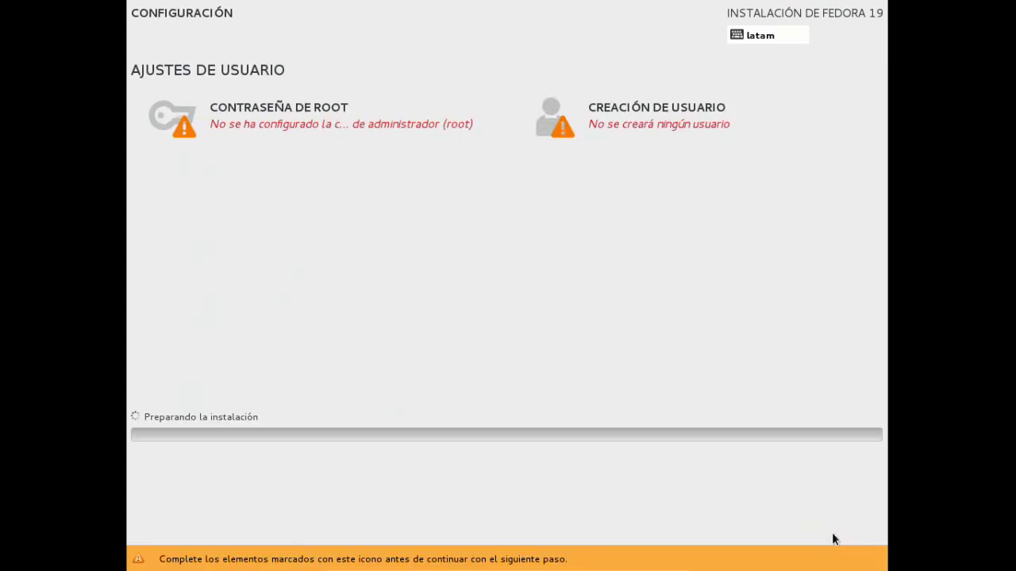
pyautogui.click(222, 120)
pyautogui.write('a')
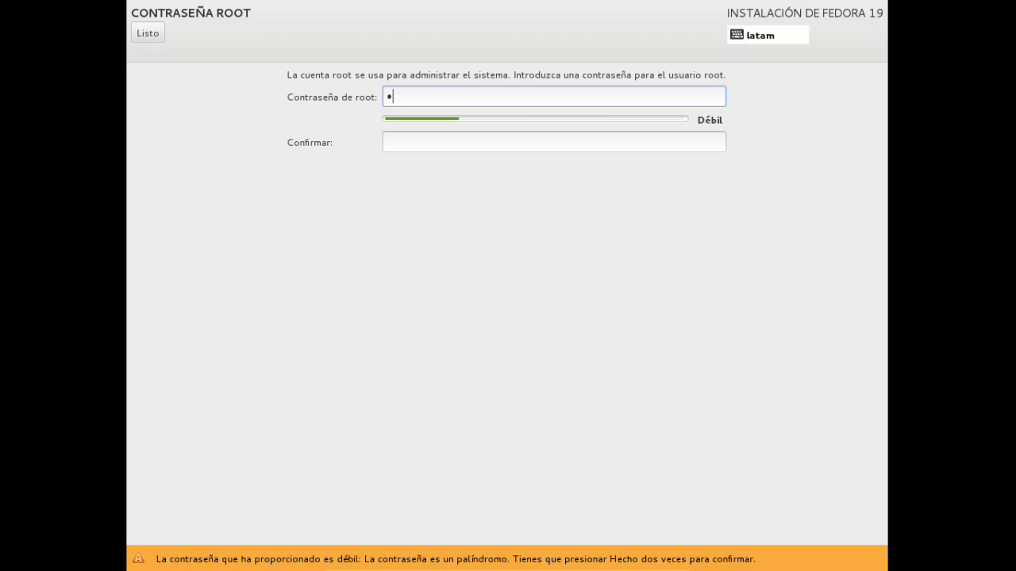
pyautogui.write('*********')
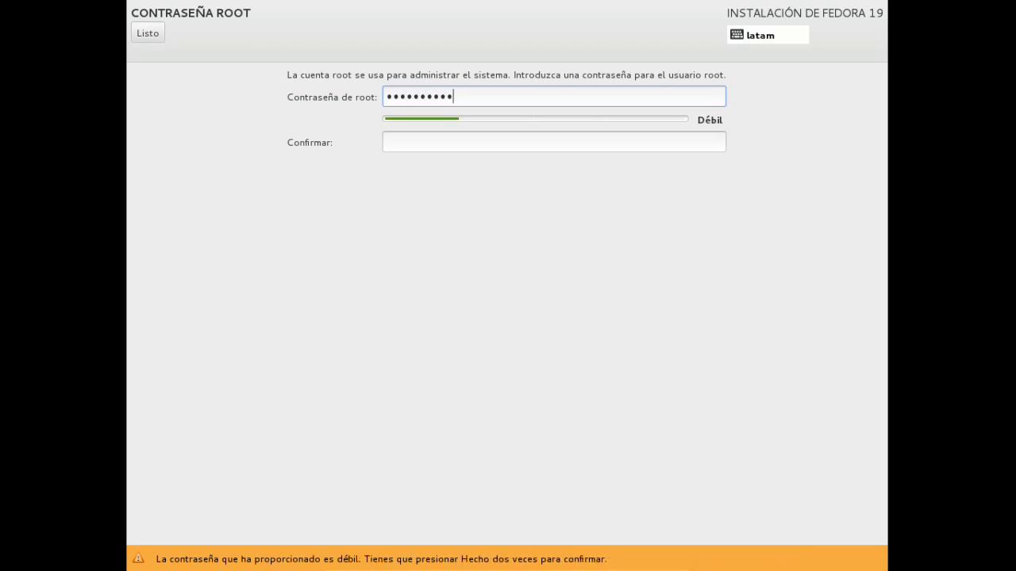
pyautogui.write('****')
pyautogui.press('Tab')
pyautogui.write('**************')
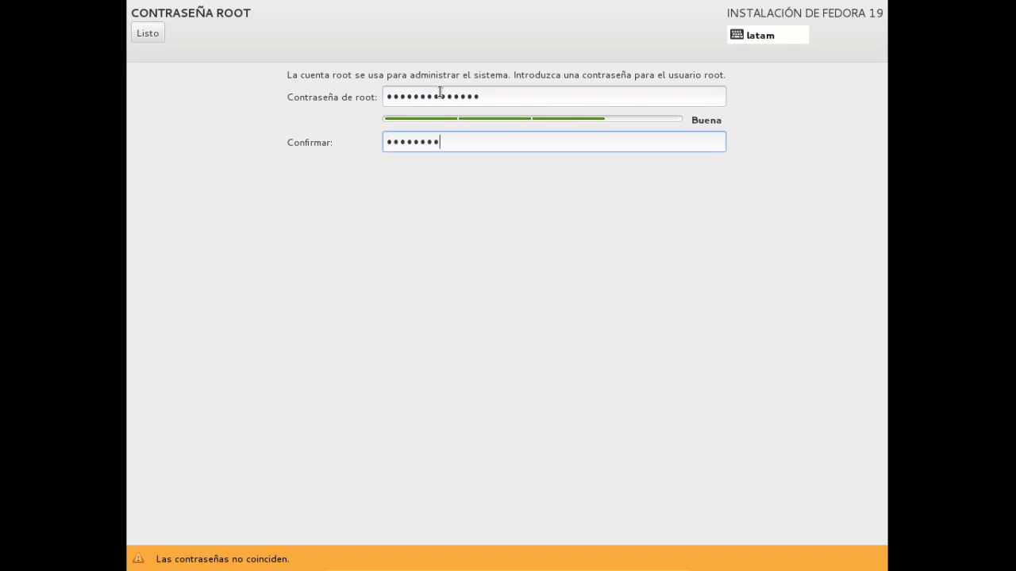
pyautogui.click(155, 35)
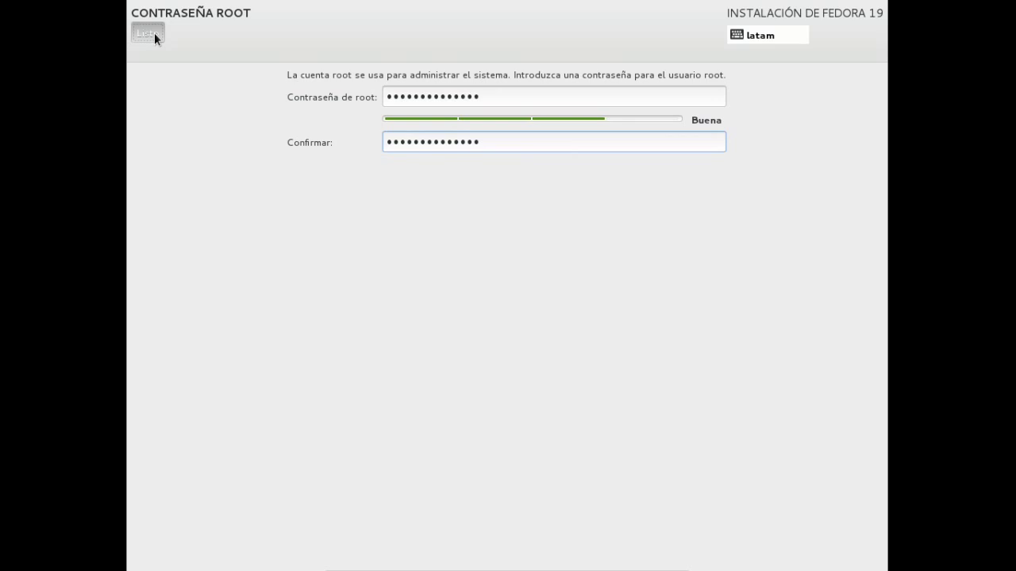
# Create a user account by entering the full name, then typing and confirming the user's password.
pyautogui.click(633, 116)
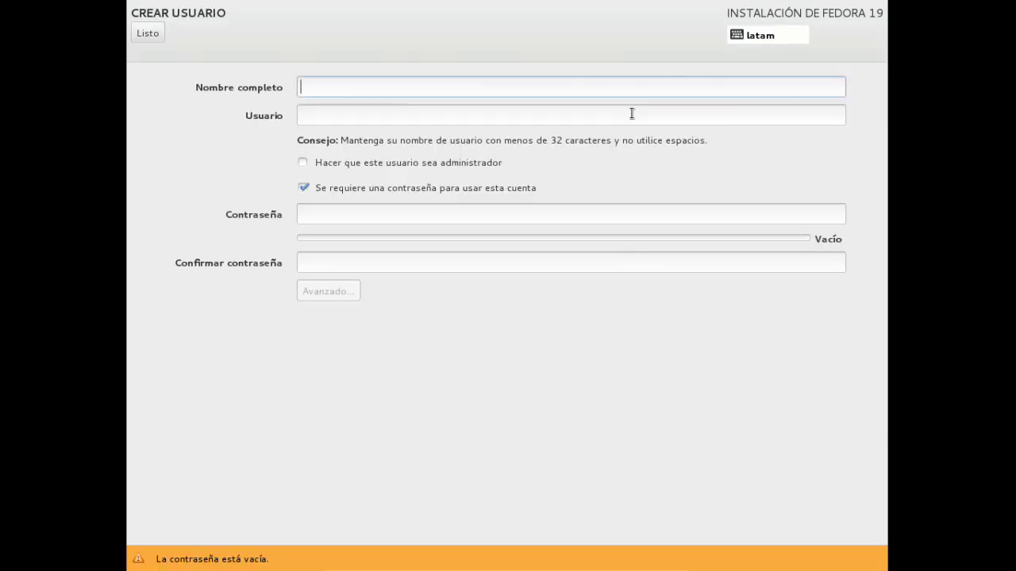
pyautogui.write('Ramiro')
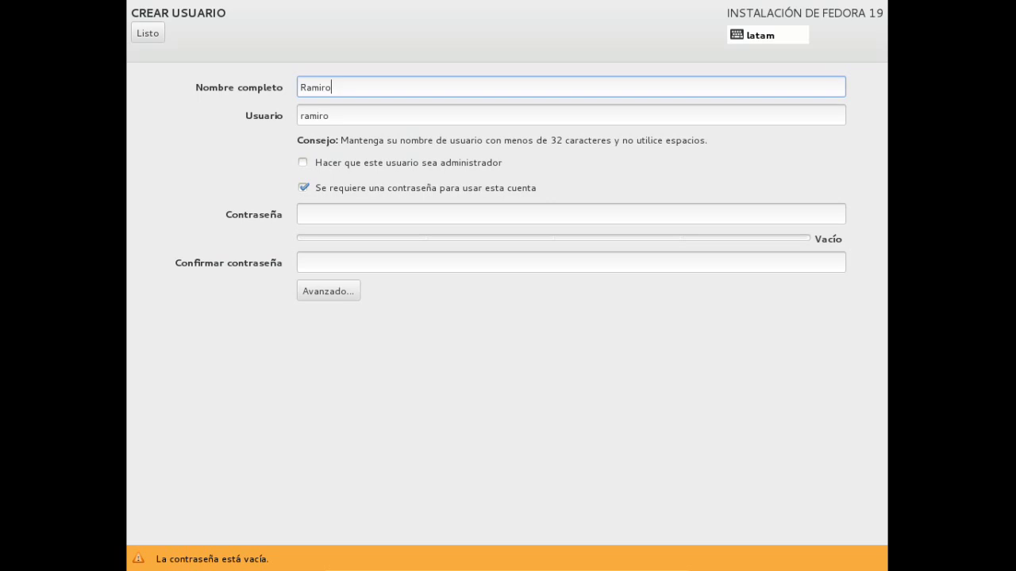
pyautogui.click(374, 214)
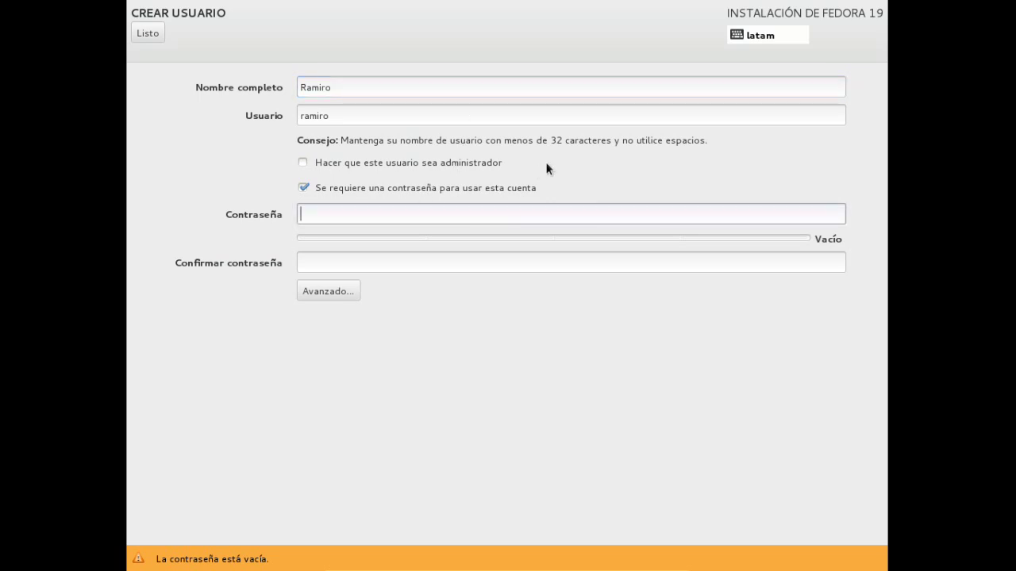
pyautogui.write('123456789')
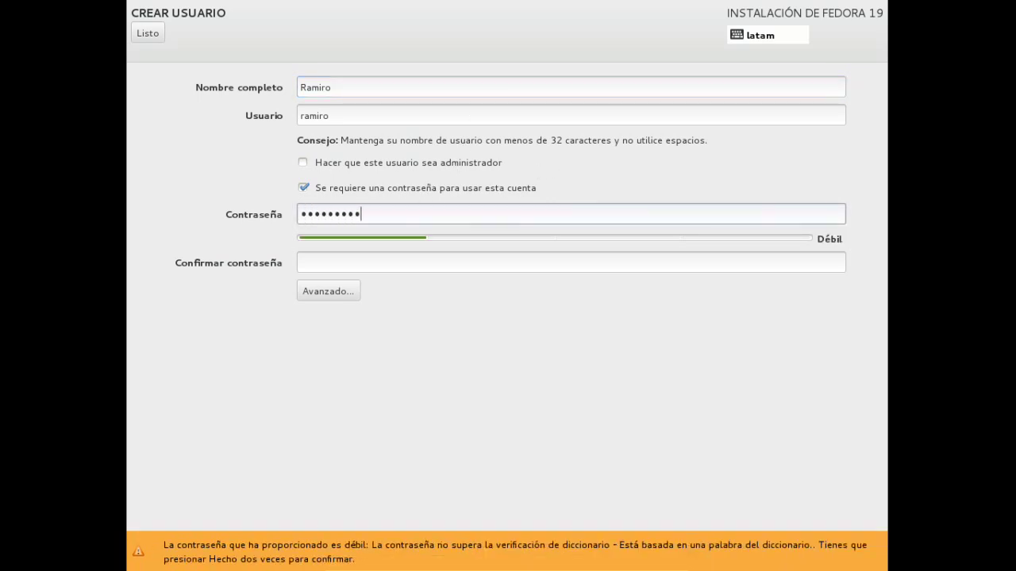
pyautogui.write('0abcd')
pyautogui.press('Tab')
pyautogui.write('1234567890')
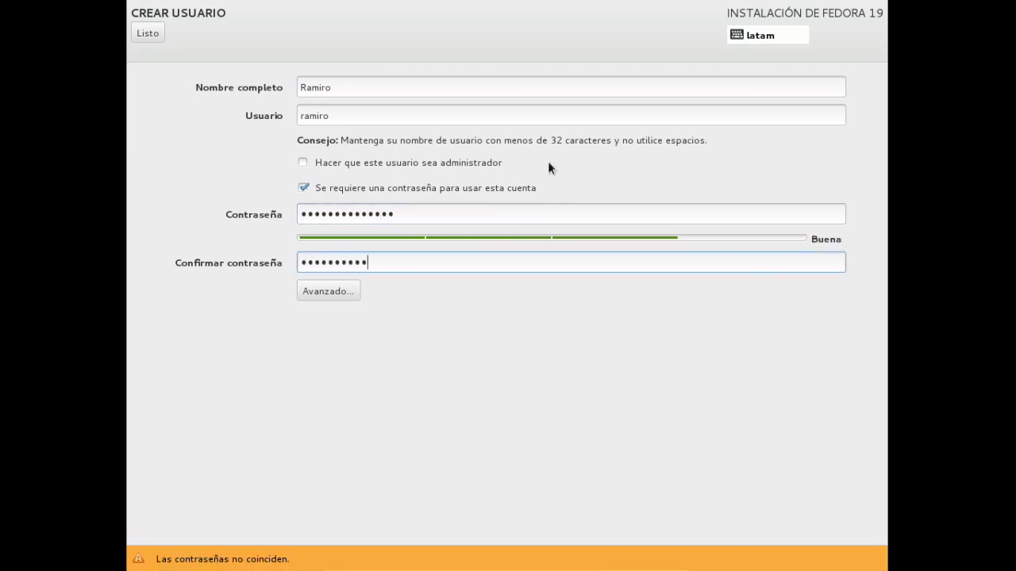
pyautogui.write('abcd')
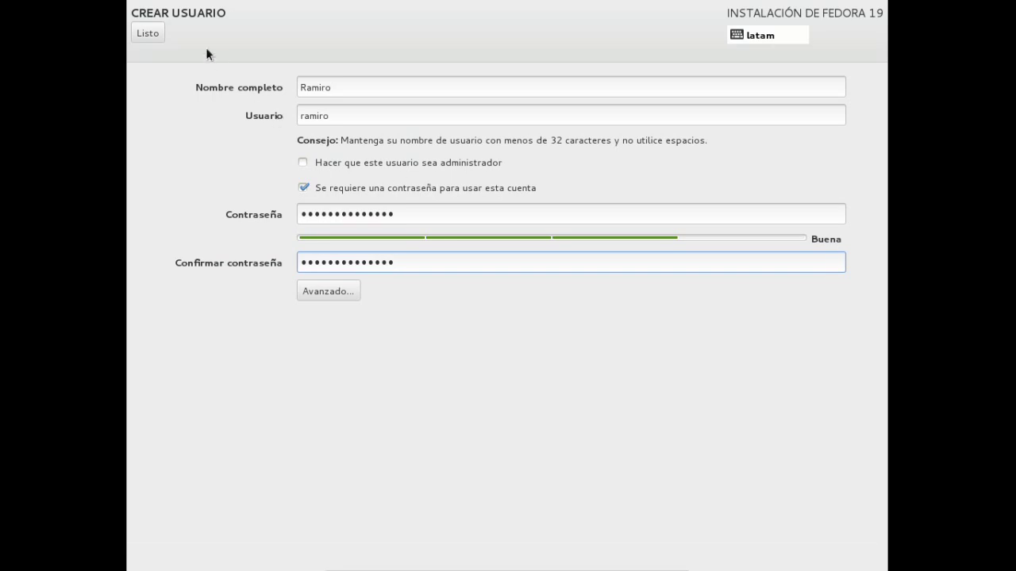
pyautogui.click(148, 33)
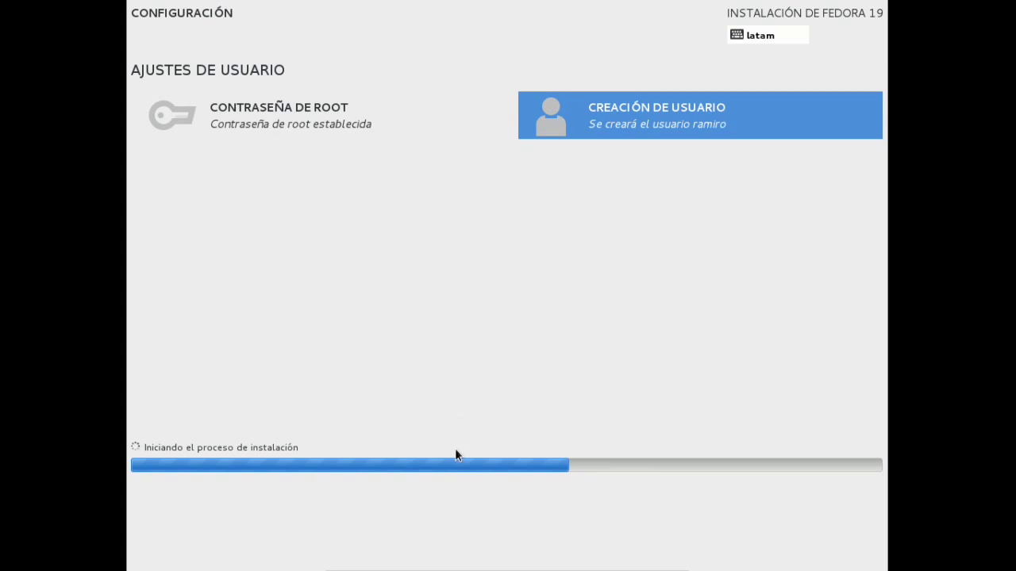
# Take the virtual machine out of full screen into a maximized window.
pyautogui.moveTo(476, 569)
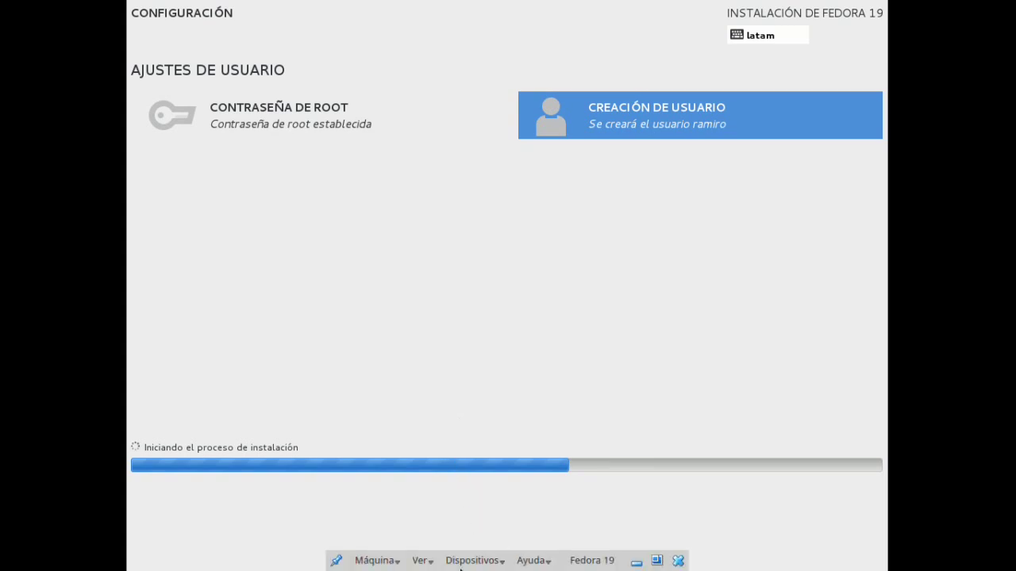
pyautogui.click(421, 560)
pyautogui.click(452, 487)
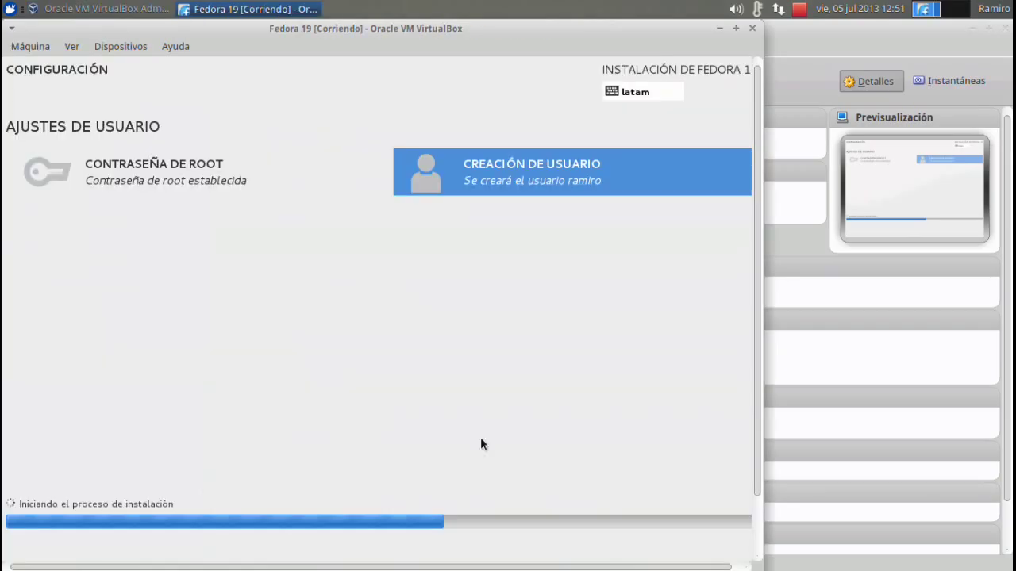
pyautogui.click(736, 28)
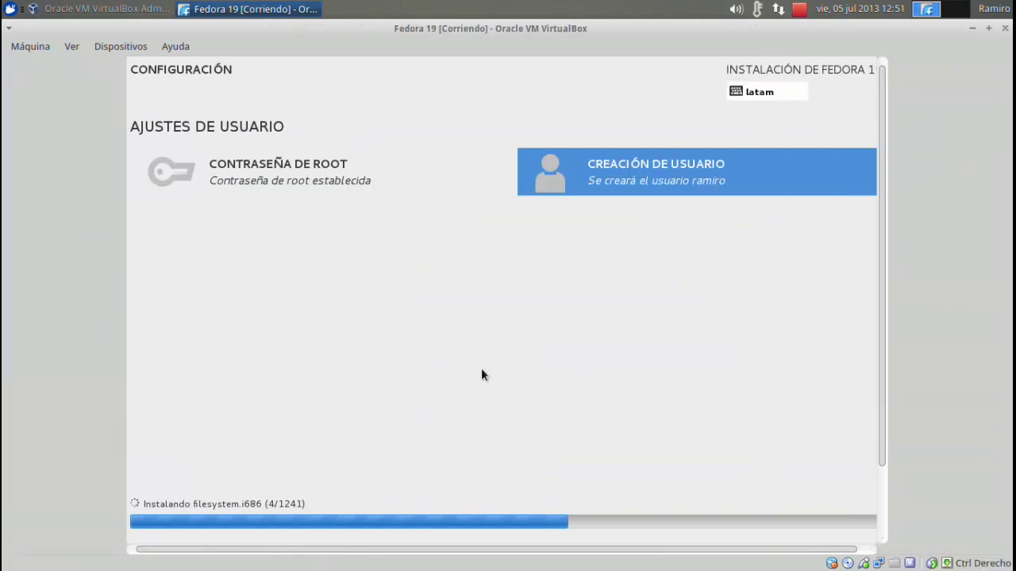
# Once installation finishes, put the virtual machine back into full screen.
pyautogui.click(799, 9)
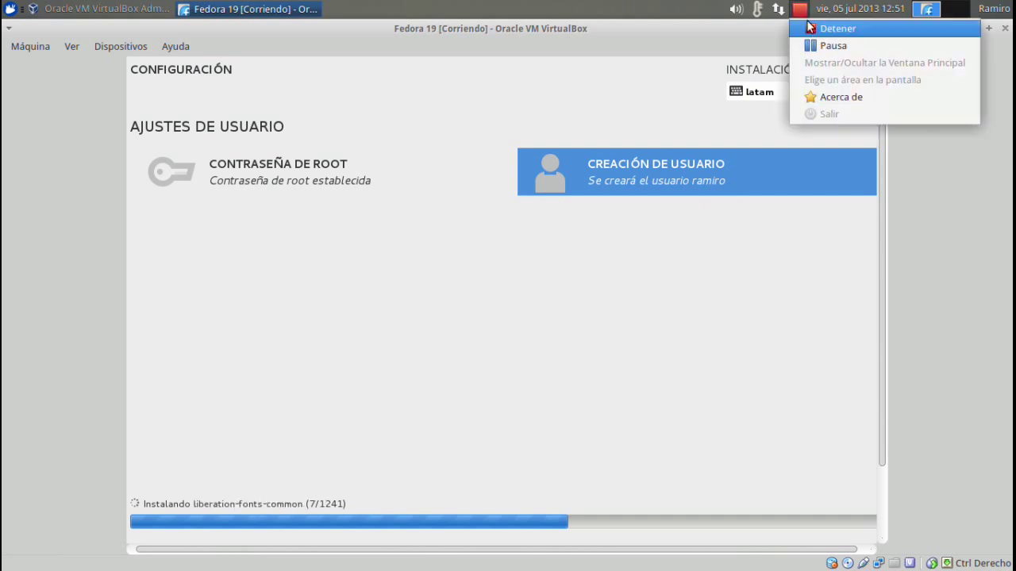
pyautogui.click(830, 43)
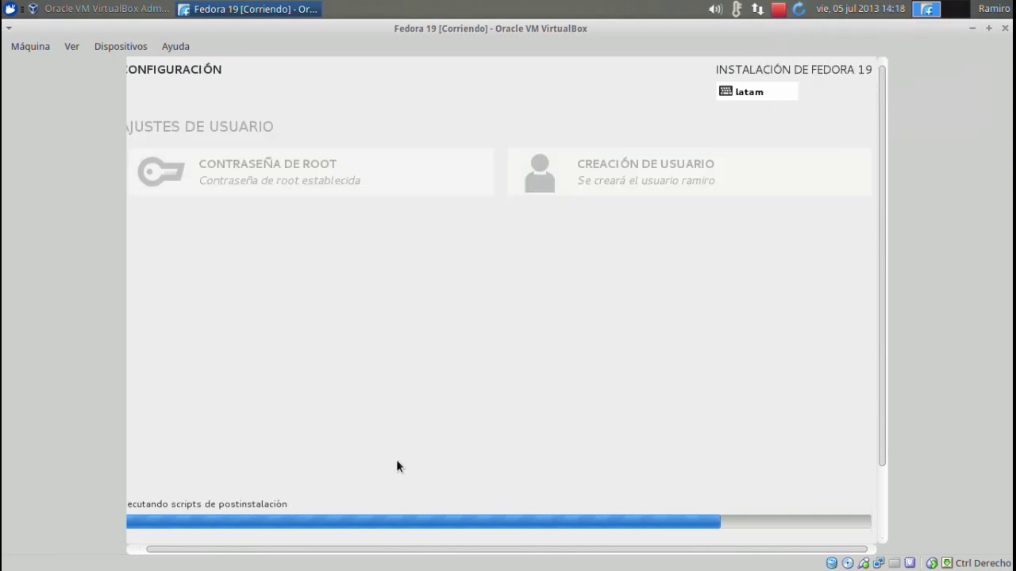
pyautogui.moveTo(519, 540)
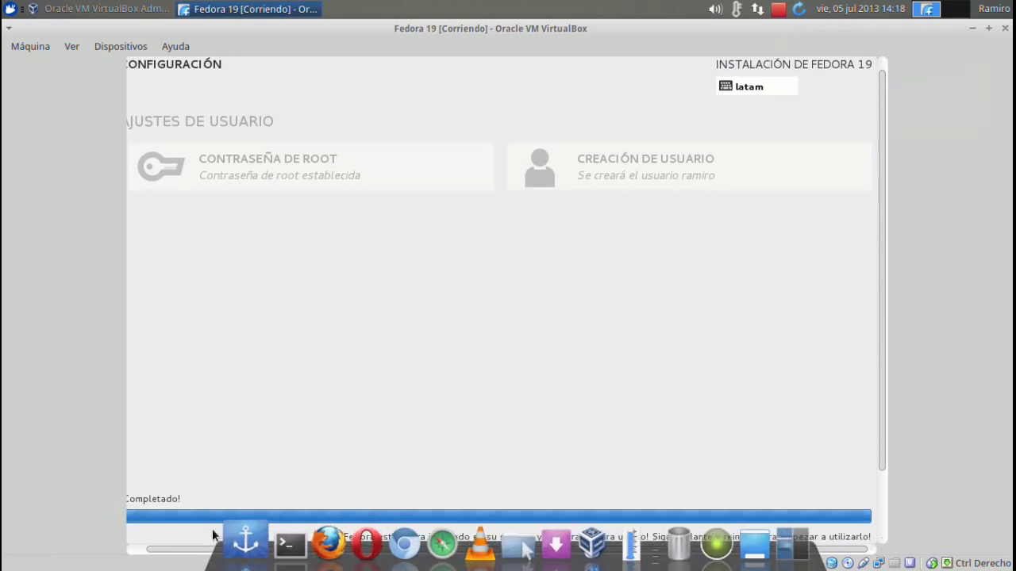
pyautogui.click(71, 46)
pyautogui.click(85, 66)
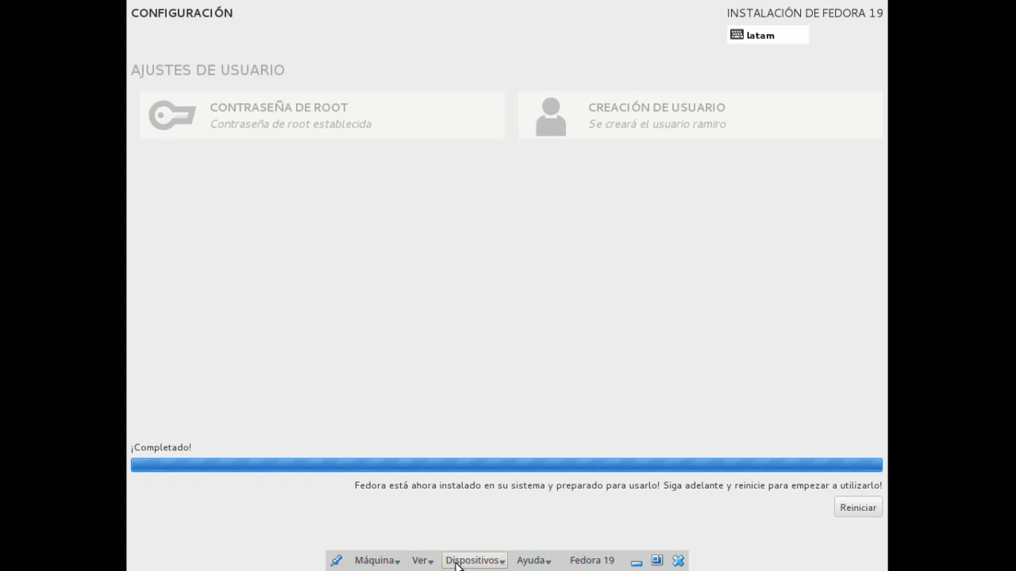
# Remove the Fedora 19 disc from the virtual drive with Dispositivos CD/DVD > Eliminar disco.
pyautogui.click(473, 560)
pyautogui.moveTo(569, 422)
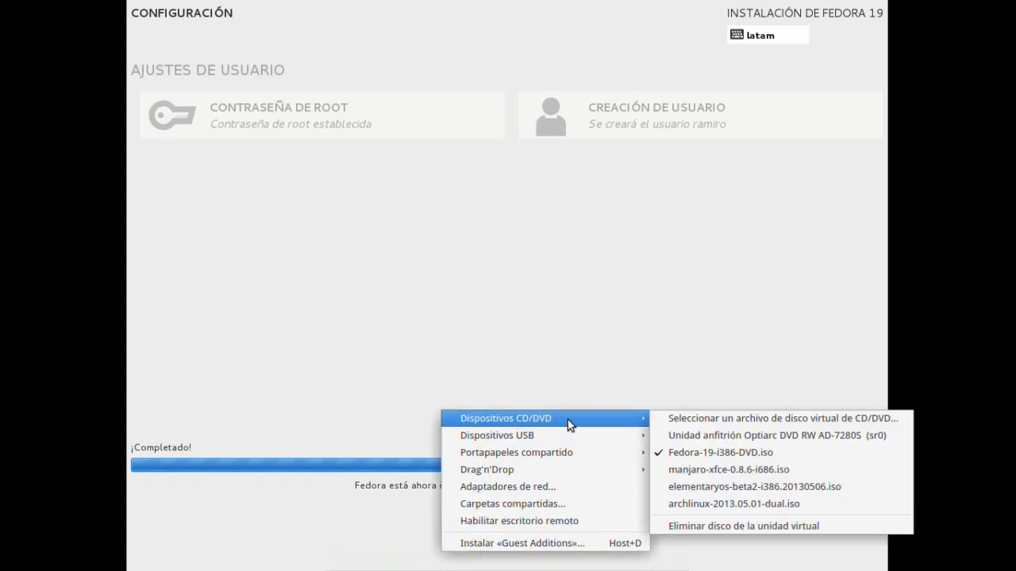
pyautogui.click(742, 525)
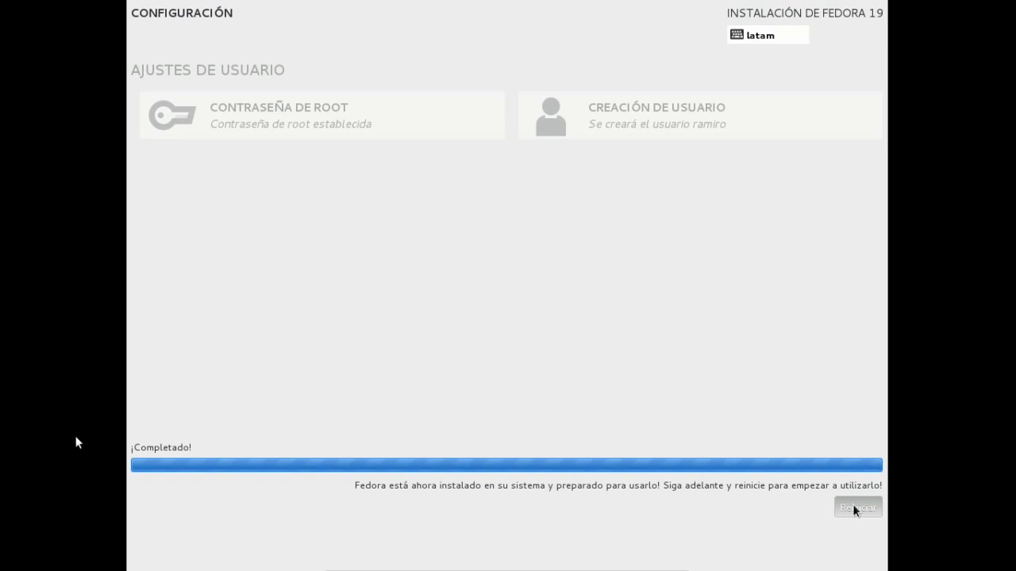
pyautogui.moveTo(438, 569)
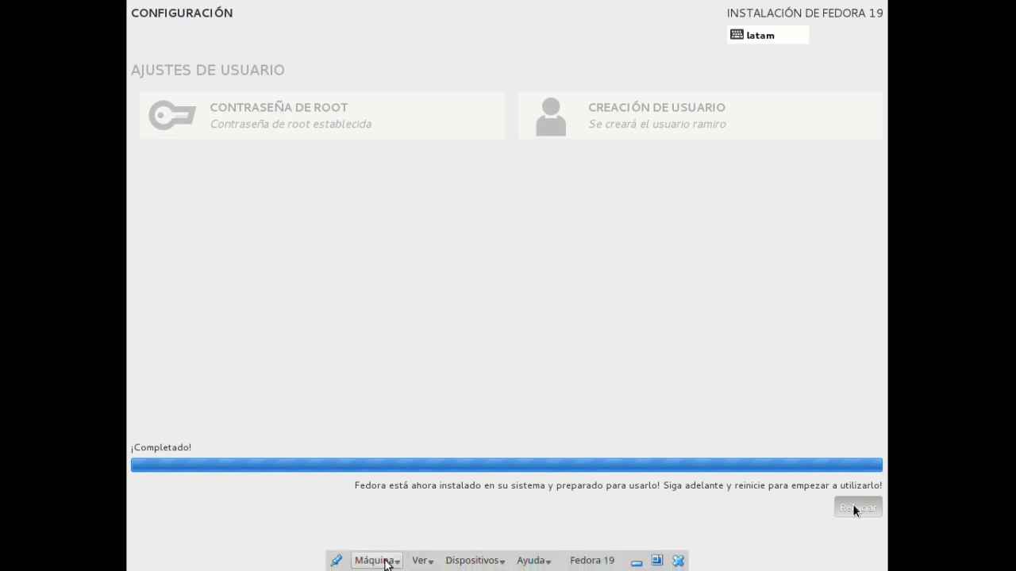
# Restart the VM through Máquina > Reiniciar and boot the Fedora rescue entry in GRUB.
pyautogui.click(379, 561)
pyautogui.click(405, 505)
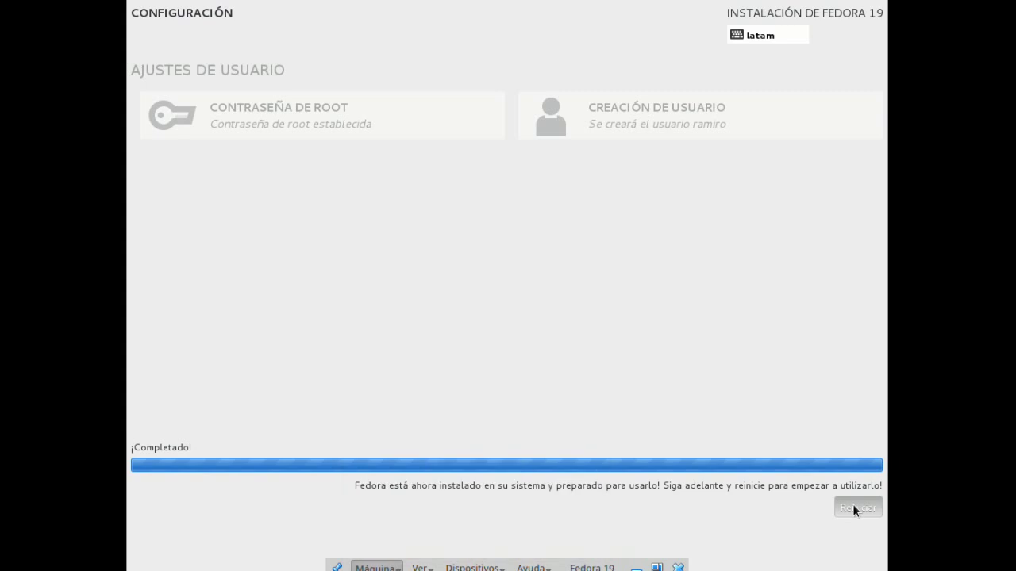
pyautogui.click(542, 363)
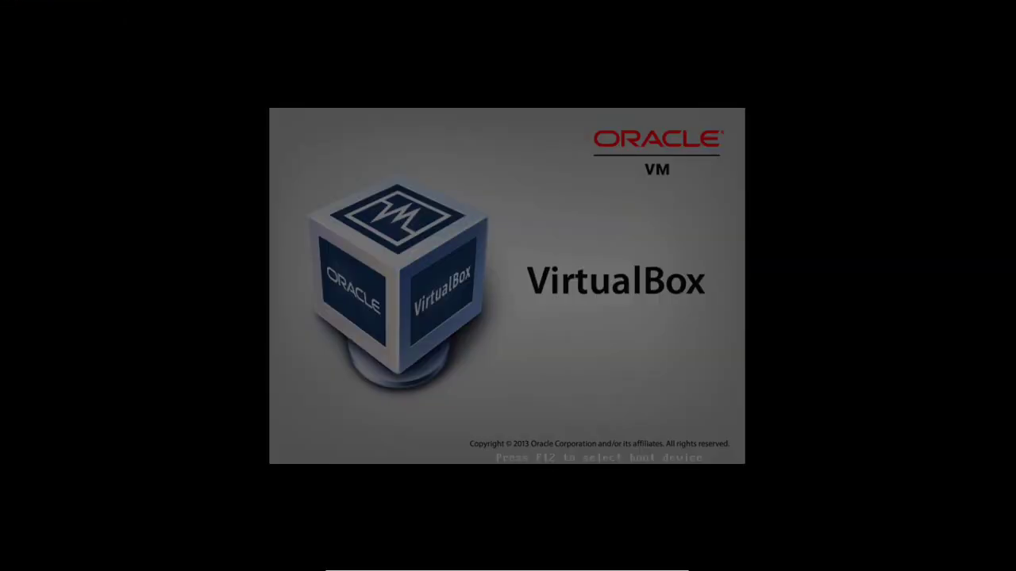
pyautogui.press('Down')
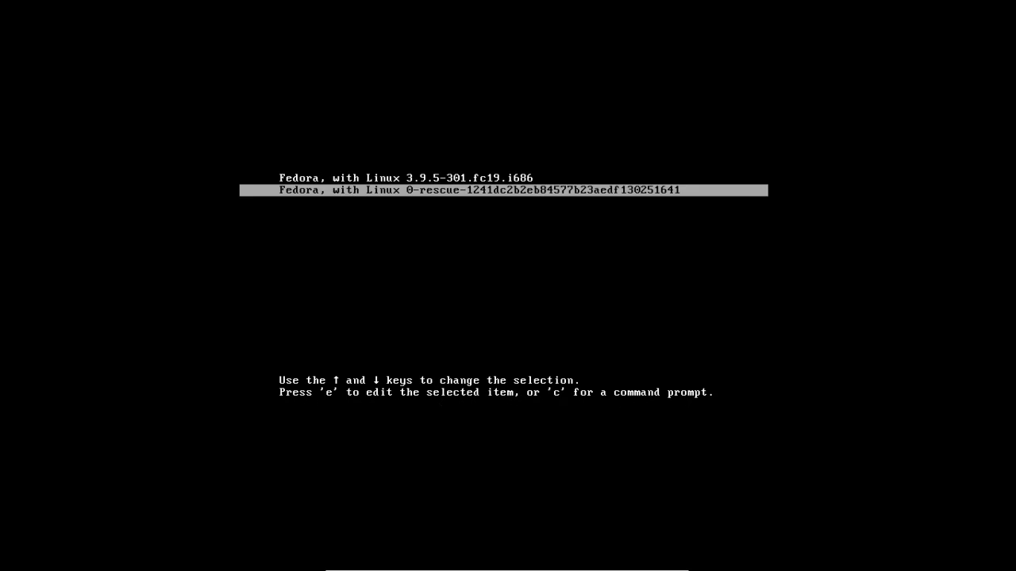
pyautogui.press('Return')
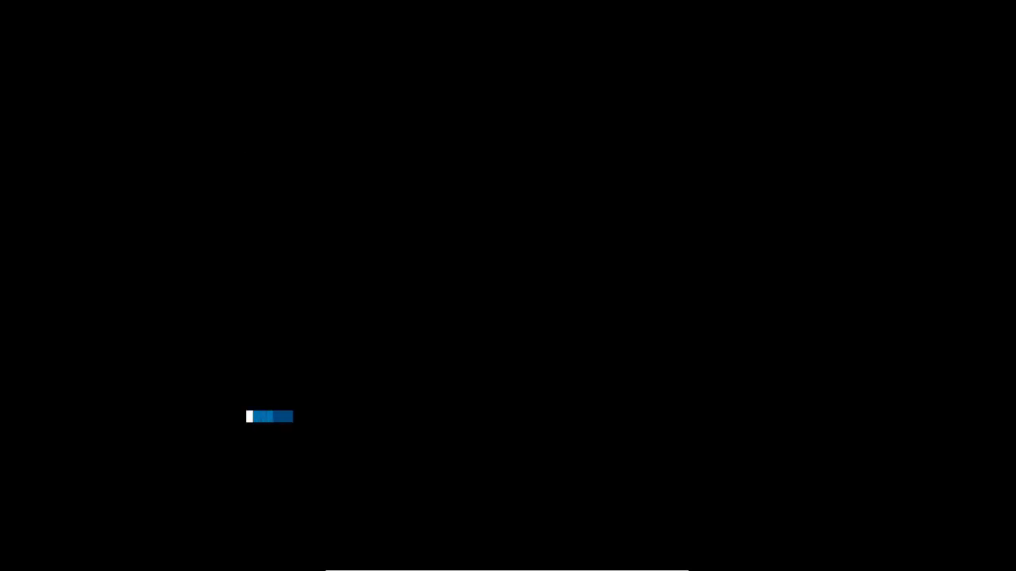